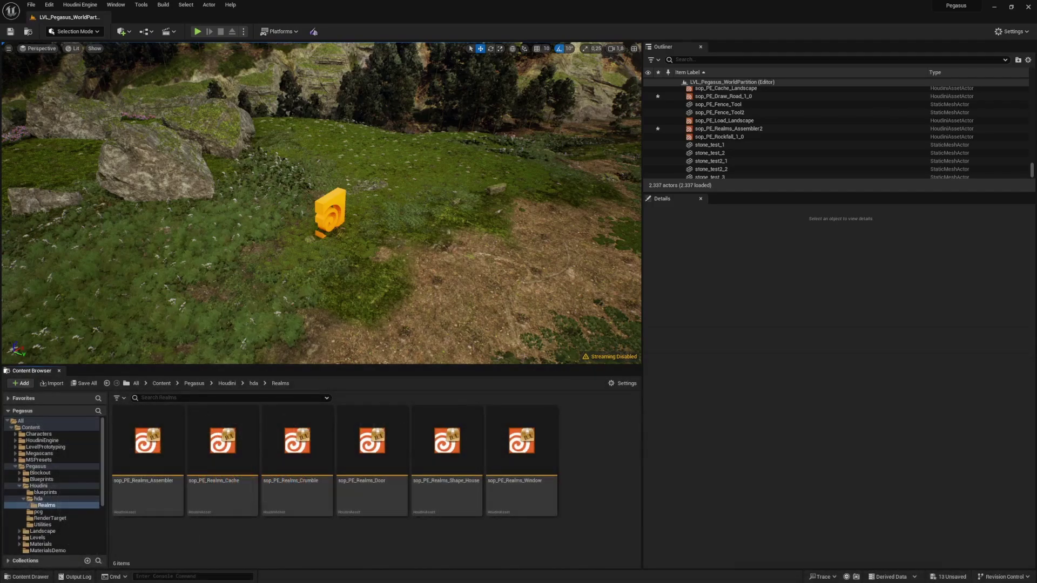
- Place a sop_PE_Realms_Shape_House asset on the grass right beside the orange Houdini assembler marker
key("s")
mouse_move(310, 230)
right_mouse_down()
mouse_move(302, 218)
mouse_move(295, 229)
right_mouse_up()
key("w")
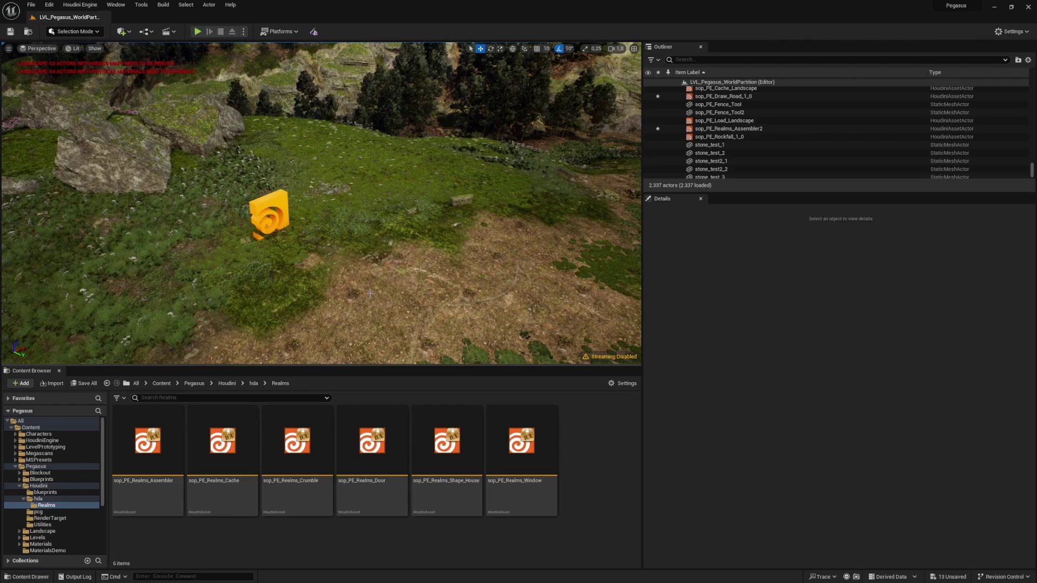
right_click_drag(310, 231, 311, 231)
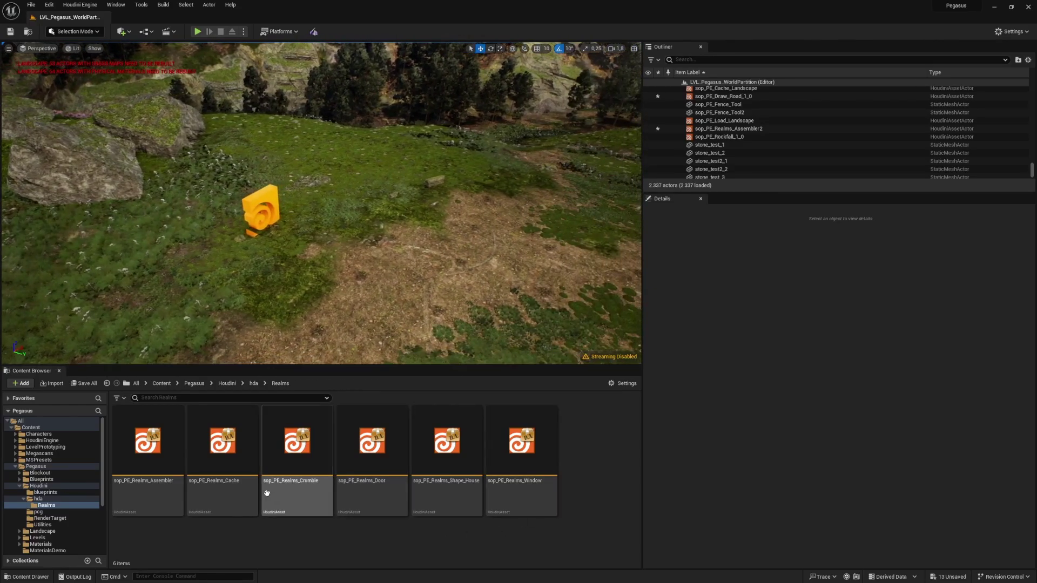
right_click_drag(305, 298, 305, 299)
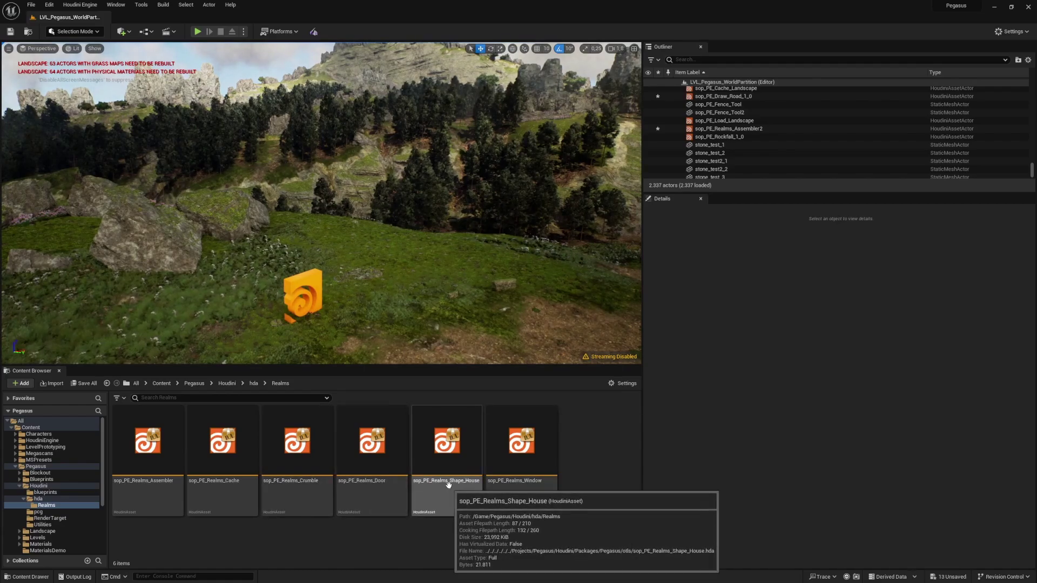
left_click_drag(447, 486, 345, 270)
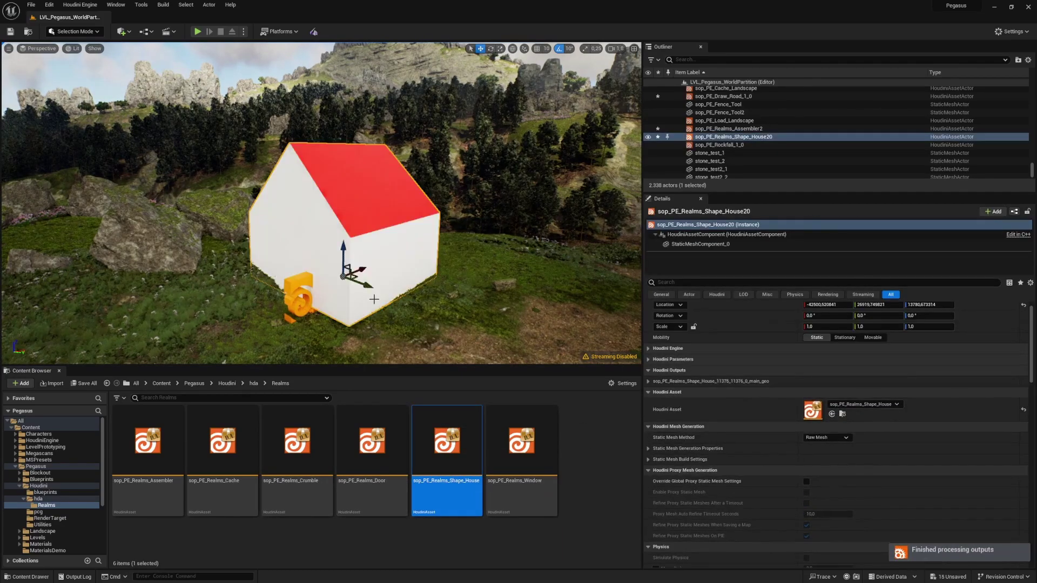
- Move the house shape away from the orange marker and flatten its vertical scale to about 0.67
right_click_drag(384, 284, 405, 251)
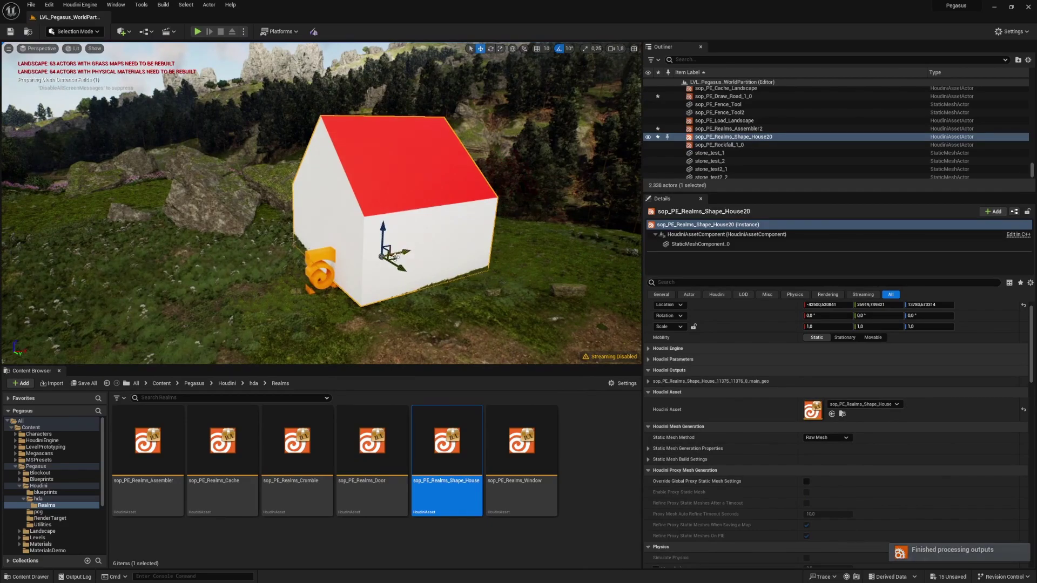
left_click_drag(395, 257, 486, 259)
right_click_drag(422, 280, 361, 335)
key("a")
scroll(410, 331, "up", 2)
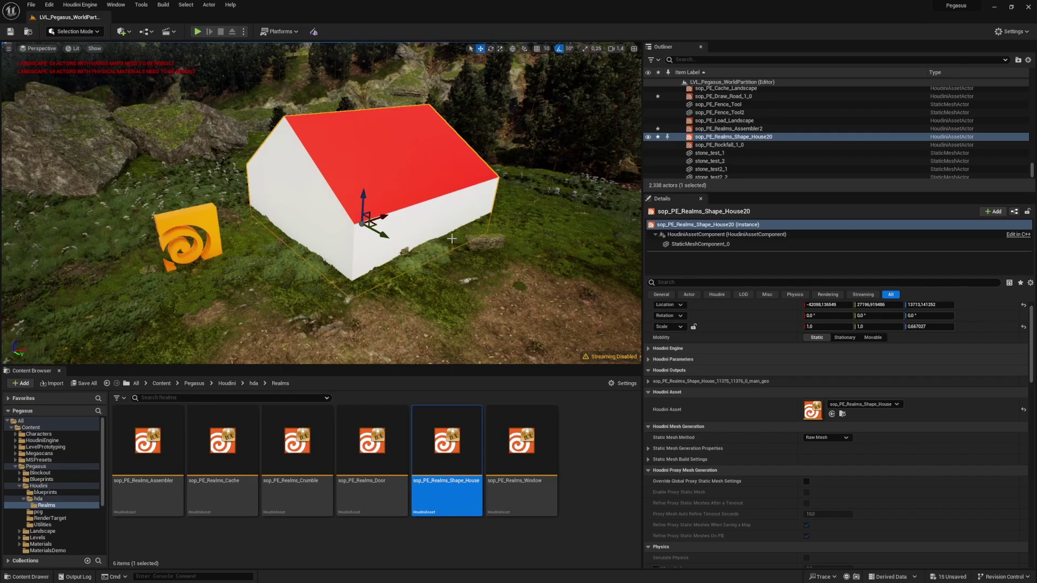
right_click_drag(451, 238, 426, 202)
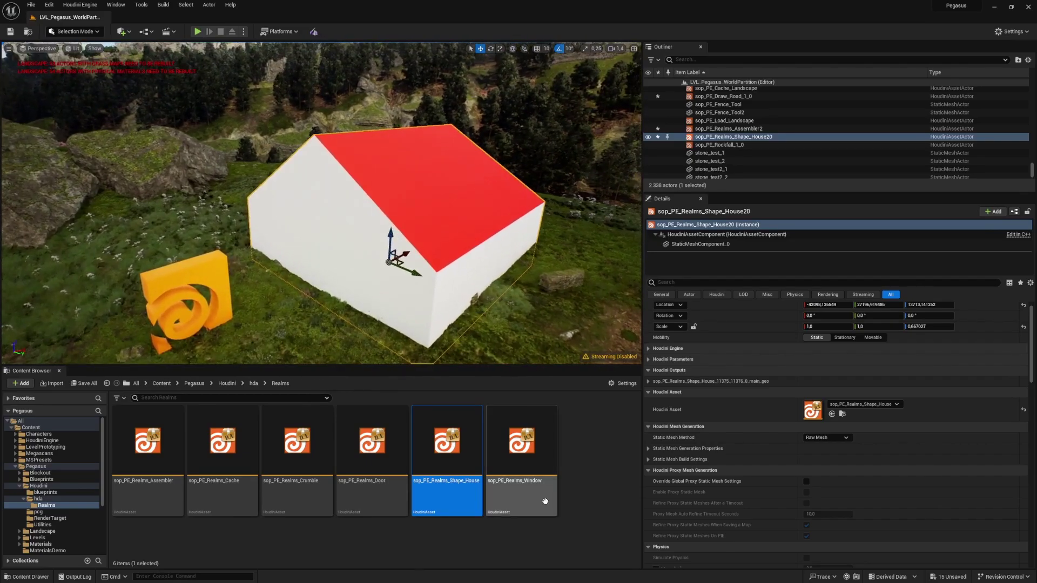
right_click_drag(475, 254, 561, 246)
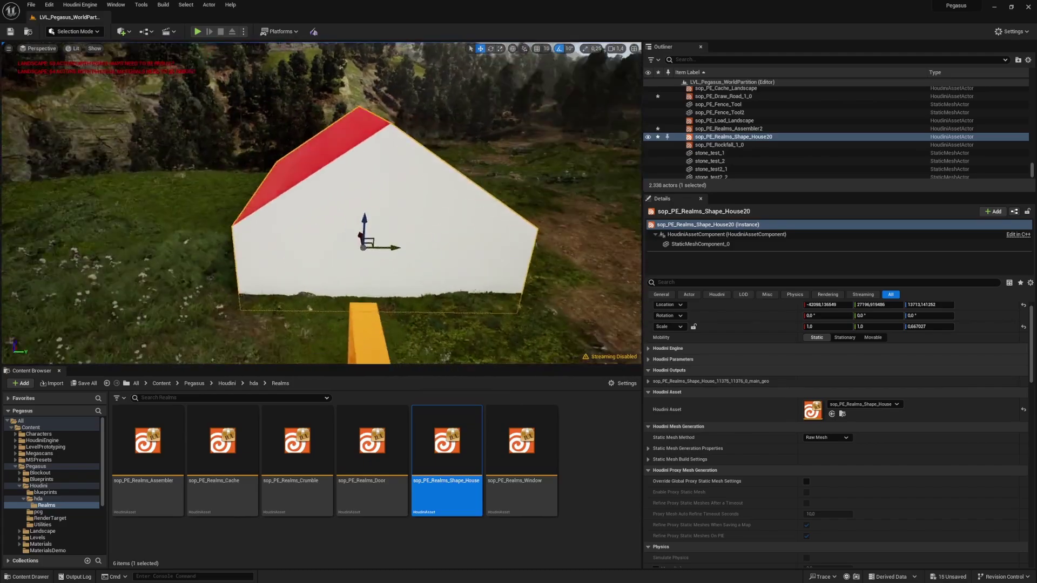
- Add a second sop_PE_Realms_Shape_House in front of the main house and rotate it about -80° around the vertical axis
right_click_drag(308, 246, 314, 232)
left_click_drag(447, 443, 395, 280)
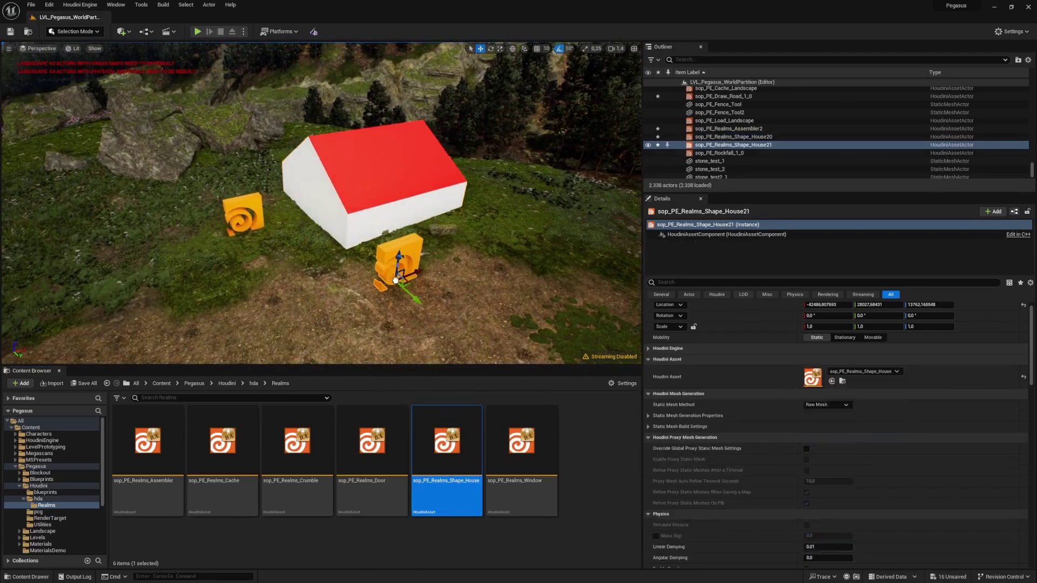
key("e")
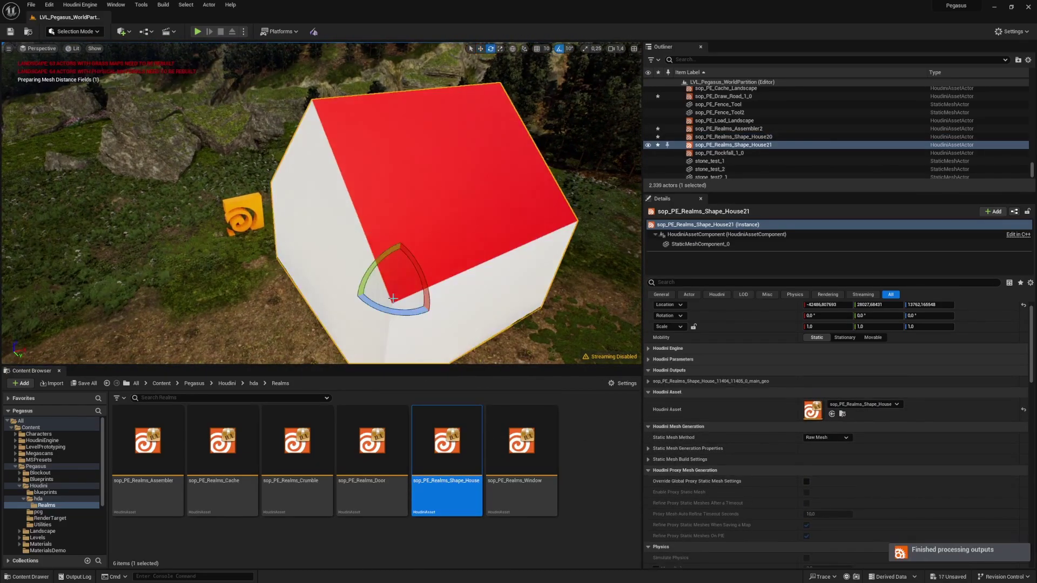
left_click_drag(389, 311, 403, 236)
- Scale the second house to about 0.5 in Y and 0.44 in Z, and position it as an annex protruding from the main house
key("r")
right_click_drag(428, 257, 346, 257)
left_click_drag(341, 196, 340, 203)
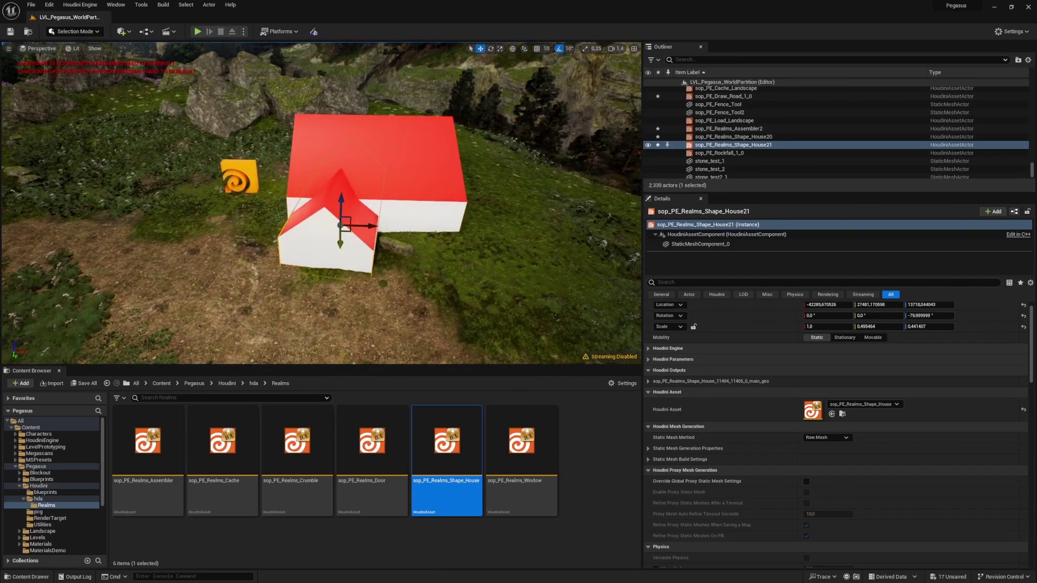
left_click_drag(340, 244, 341, 262)
- Set the annex's roof height parameter to about 0.33
scroll(825, 390, "up", 1)
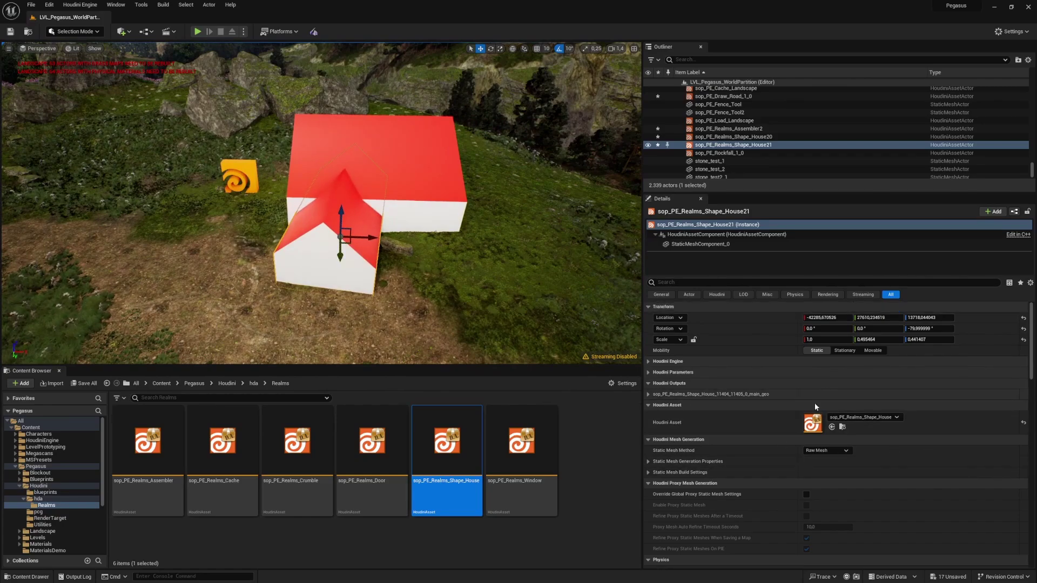
left_click(648, 372)
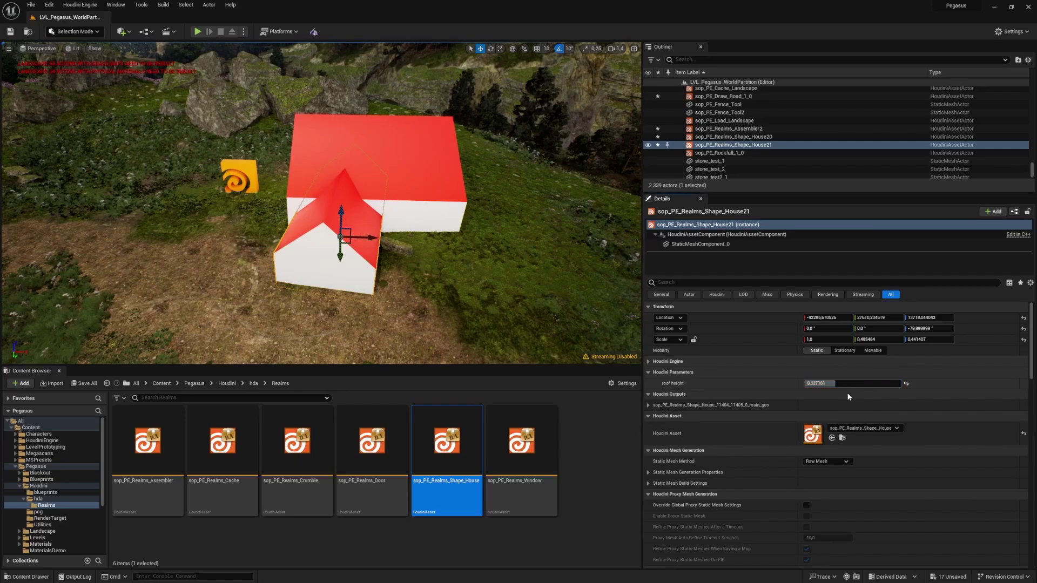
right_click_drag(414, 274, 556, 276)
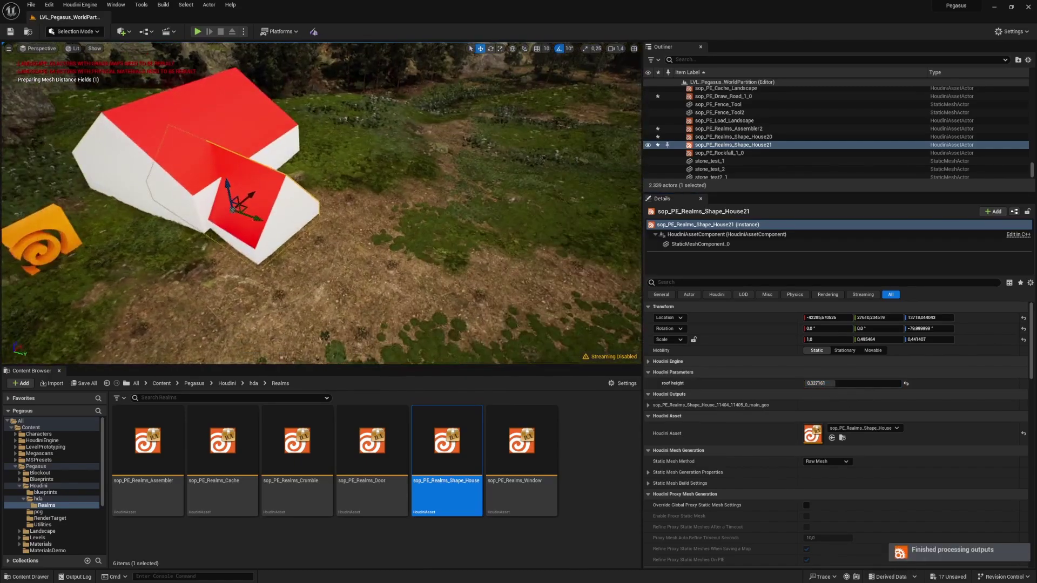
right_click_drag(329, 267, 342, 219)
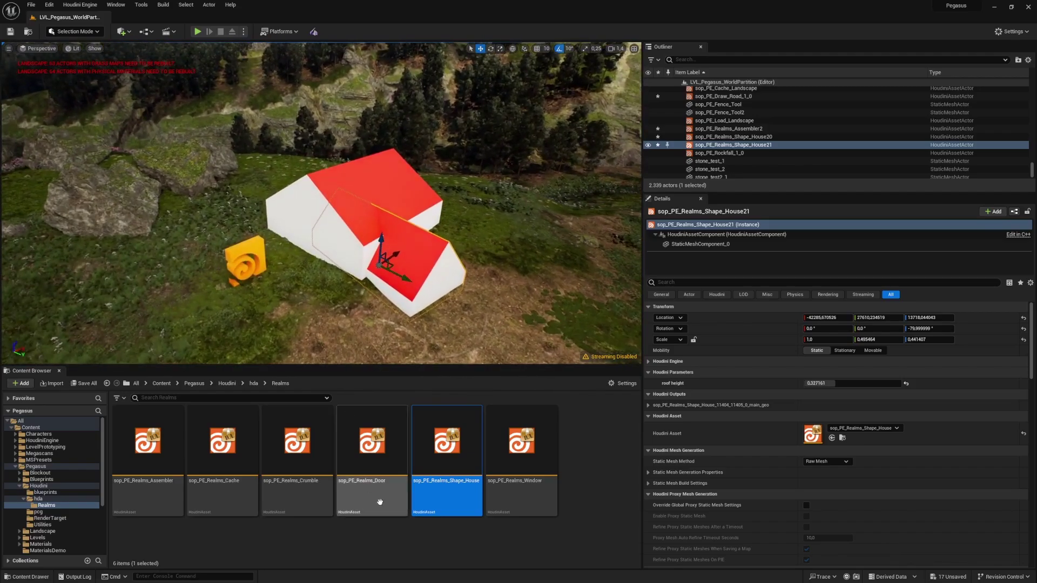
- Place a sop_PE_Realms_Door on the main house's gable wall and lower it to ground level
left_click(425, 540)
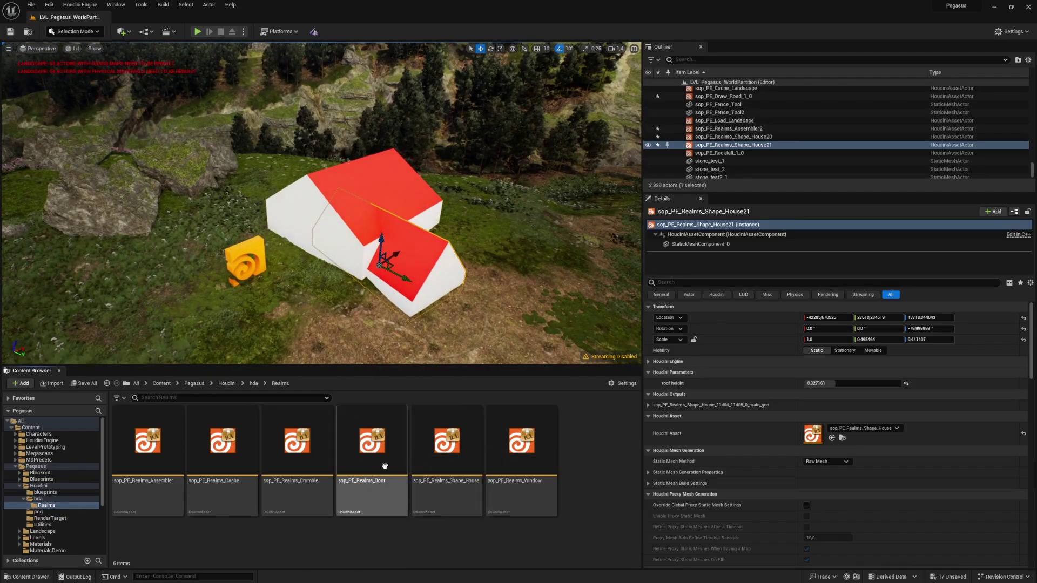
left_click_drag(385, 467, 306, 241)
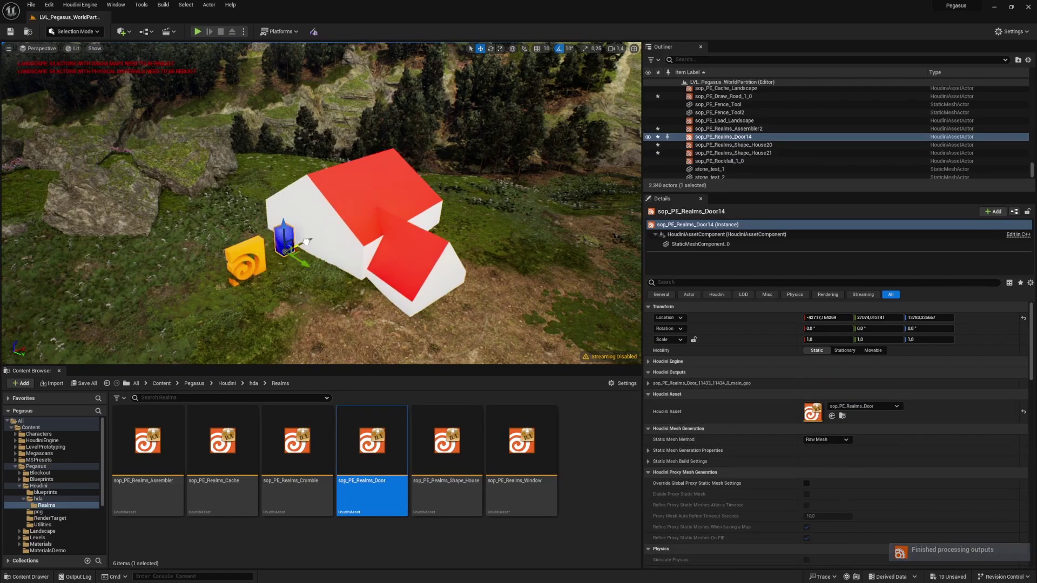
key("w")
right_click_drag(316, 237, 305, 252)
left_click_drag(316, 213, 318, 223)
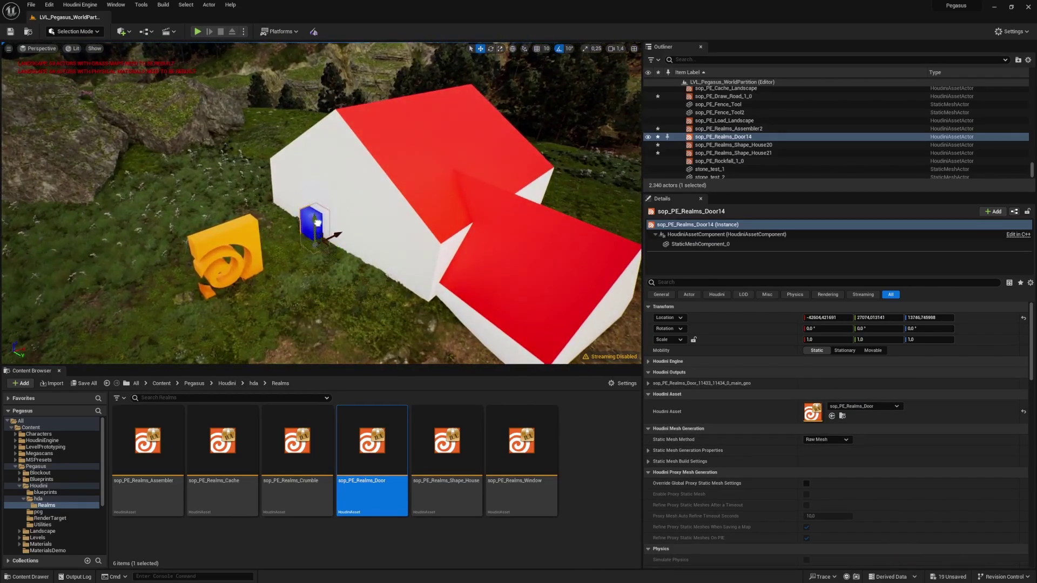
scroll(389, 276, "down", 5)
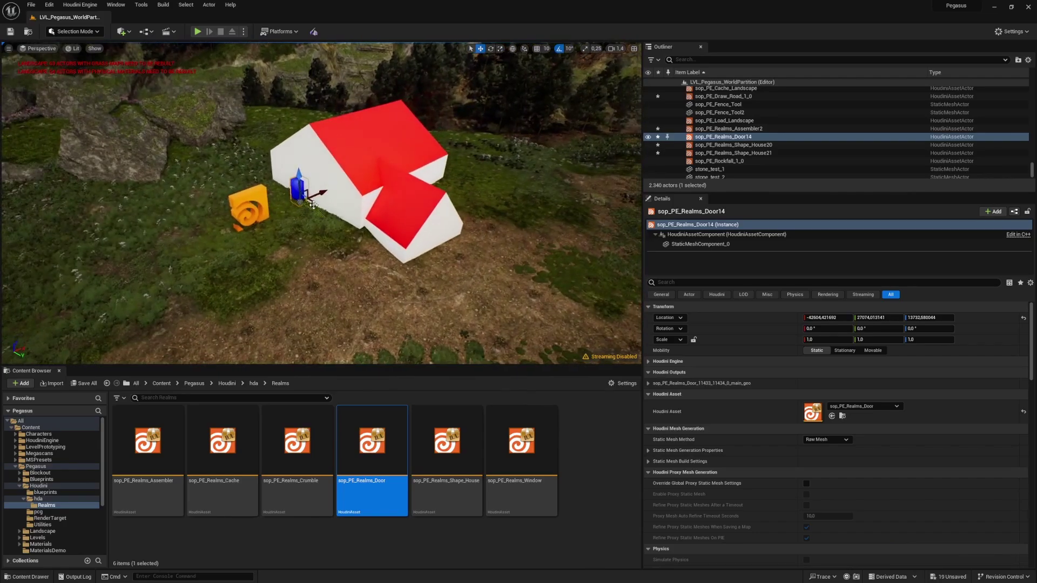
- Duplicate the door onto the annex's front wall and rotate the copy 10° to align with that wall
left_click_drag(316, 210, 419, 255, "alt")
key("f")
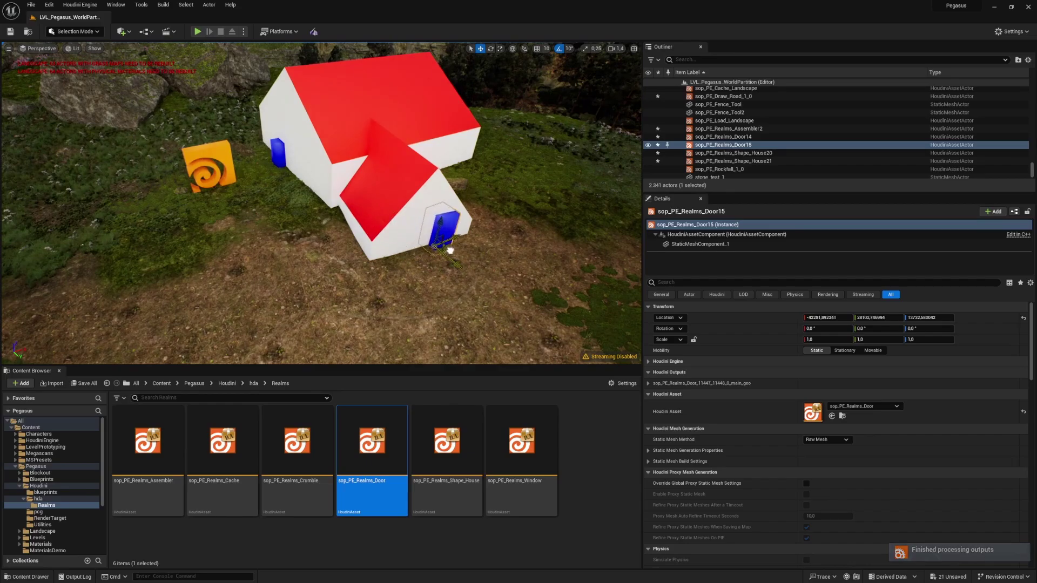
key("f")
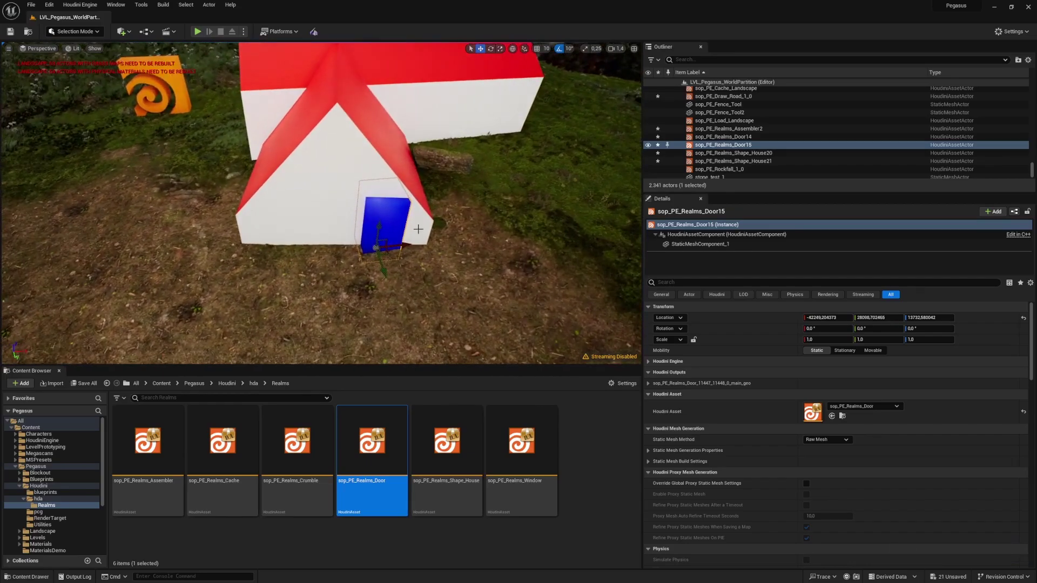
key("w")
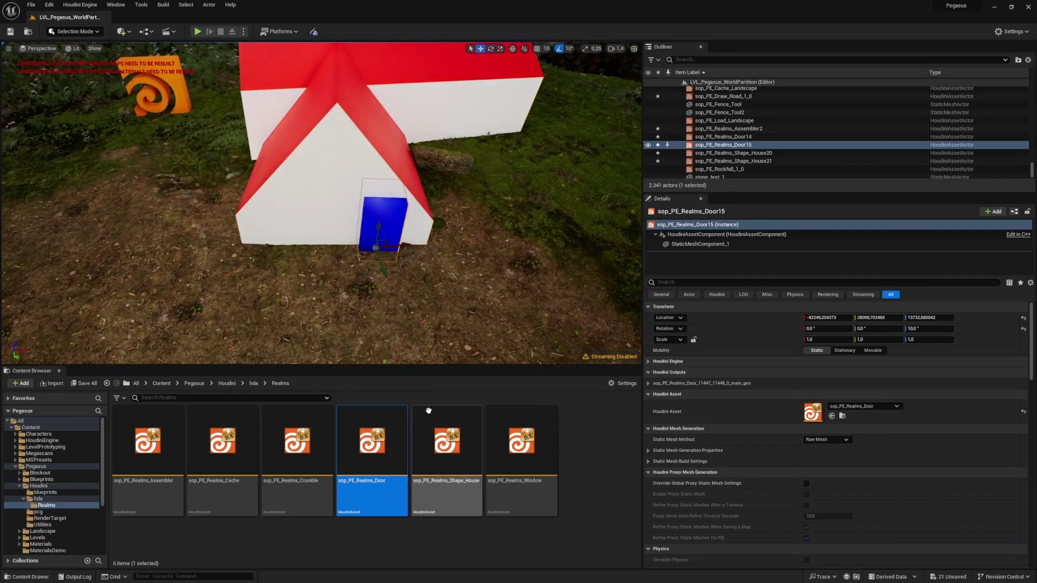
- Place a sop_PE_Realms_Window on the annex's front wall next to the door and align it with the wall
right_click_drag(428, 313, 367, 276)
left_click_drag(526, 459, 412, 238)
key("e")
key("w")
- Add three windows of different sizes to the main house's gable wall, two on one side of the door and a tall one on the other
right_click_drag(408, 241, 476, 241)
left_click_drag(520, 451, 322, 169)
key("r")
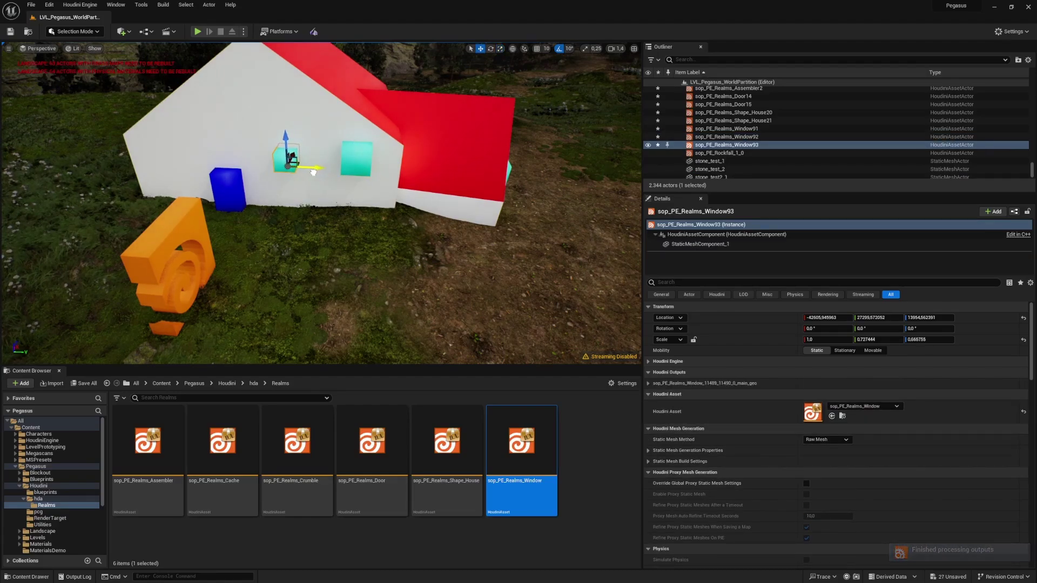
left_click_drag(315, 168, 200, 169, "alt")
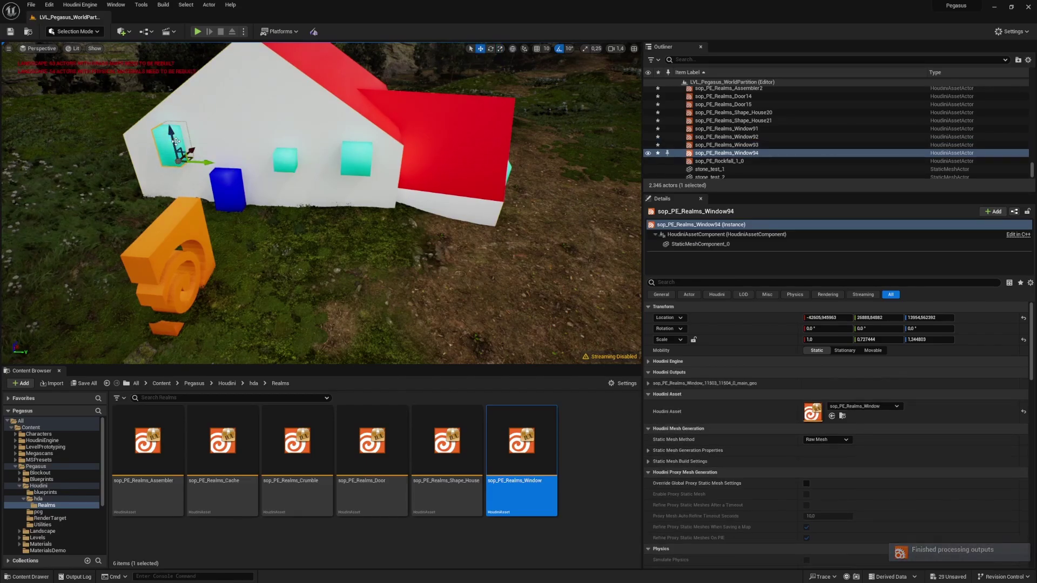
- Place a sop_PE_Realms_Crumble shape beside the house and scale it to about 8.96, 6.75 and 6.43 in X, Y and Z
right_click_drag(299, 167, 292, 271)
left_click(394, 563)
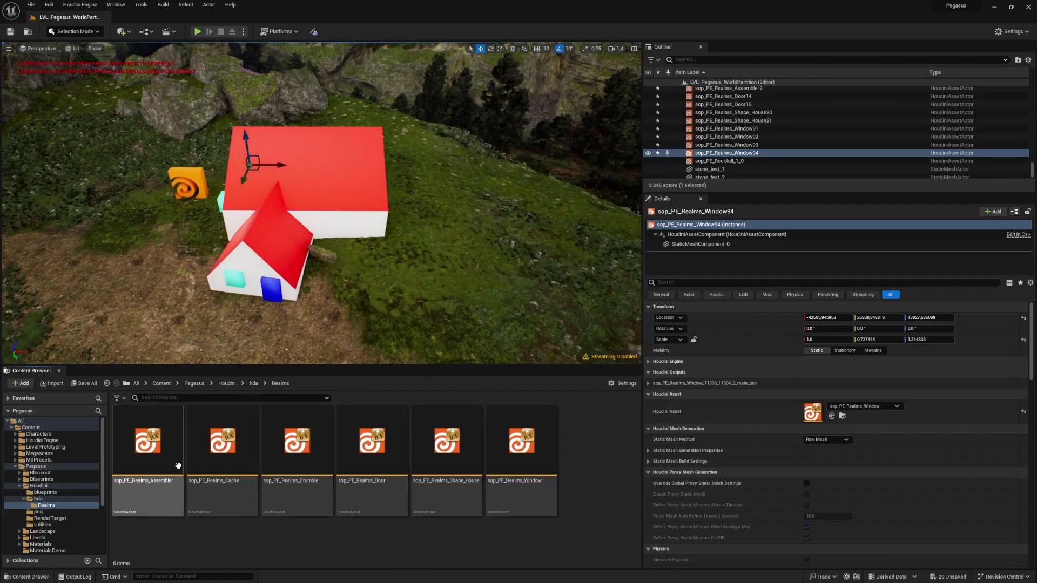
left_click_drag(298, 482, 497, 194)
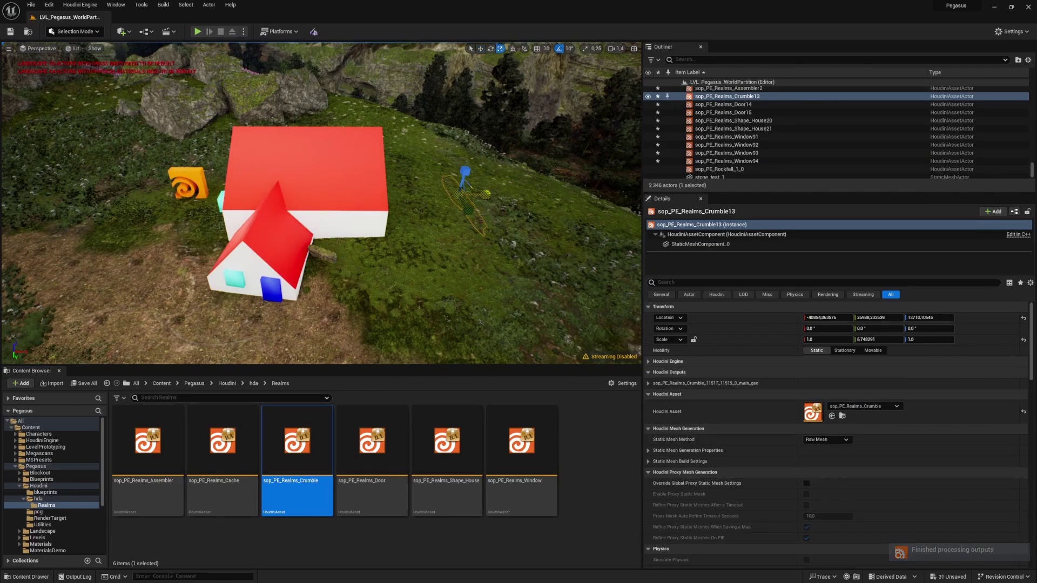
left_click_drag(468, 171, 484, 244)
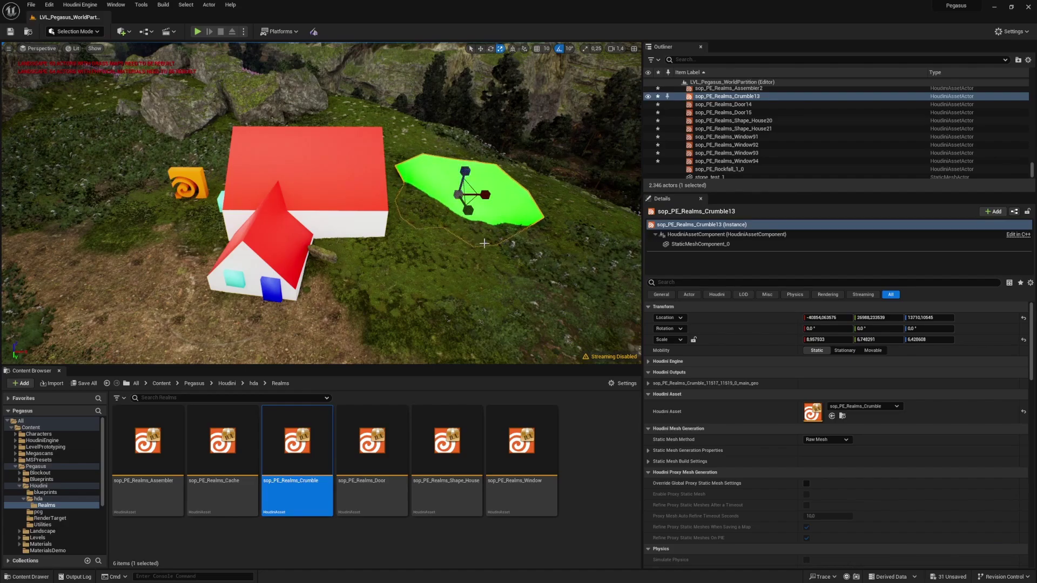
- Move the crumble shape over the far end of the main house and increase its vertical scale to about 12.7
left_click_drag(473, 187, 380, 230)
key("r")
key("w")
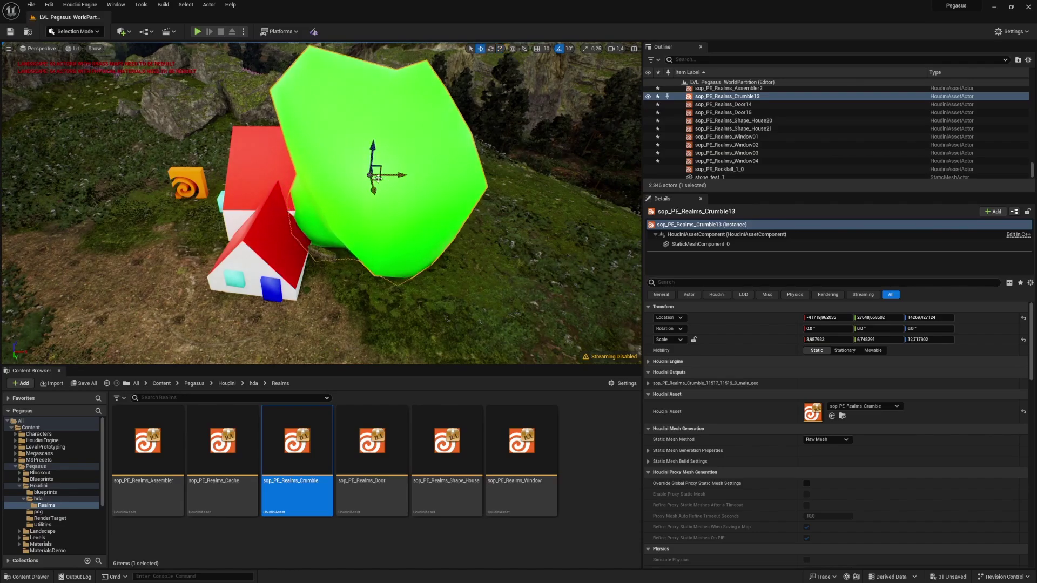
left_click_drag(378, 178, 357, 175)
- Enlarge the crumble shape to about 13.25 in Y and 14.8 in Z, and shift it against the main house's roof end
right_click_drag(357, 175, 162, 184)
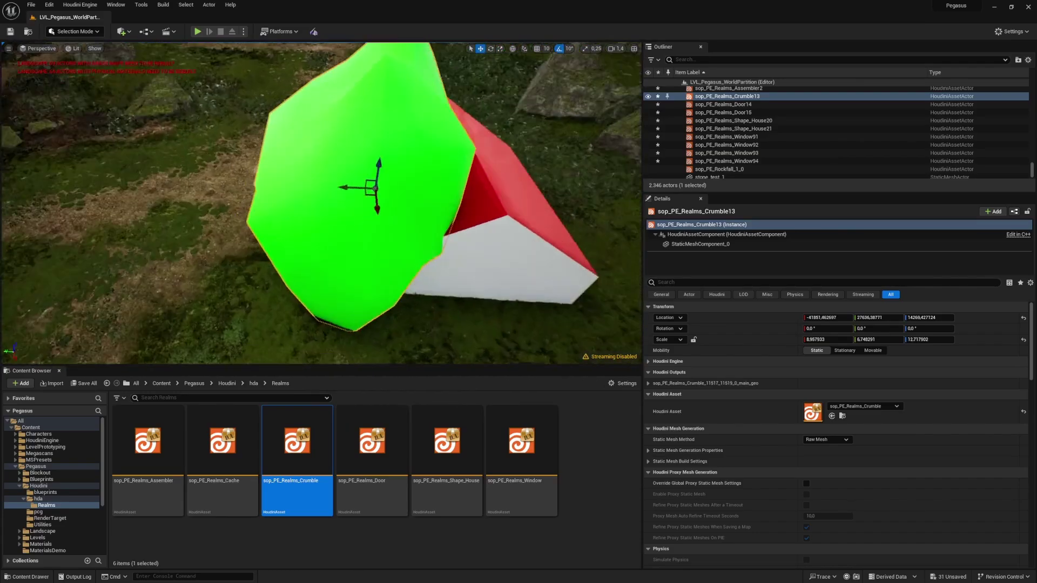
left_click_drag(375, 187, 283, 174, "alt")
left_click_drag(290, 216, 271, 220)
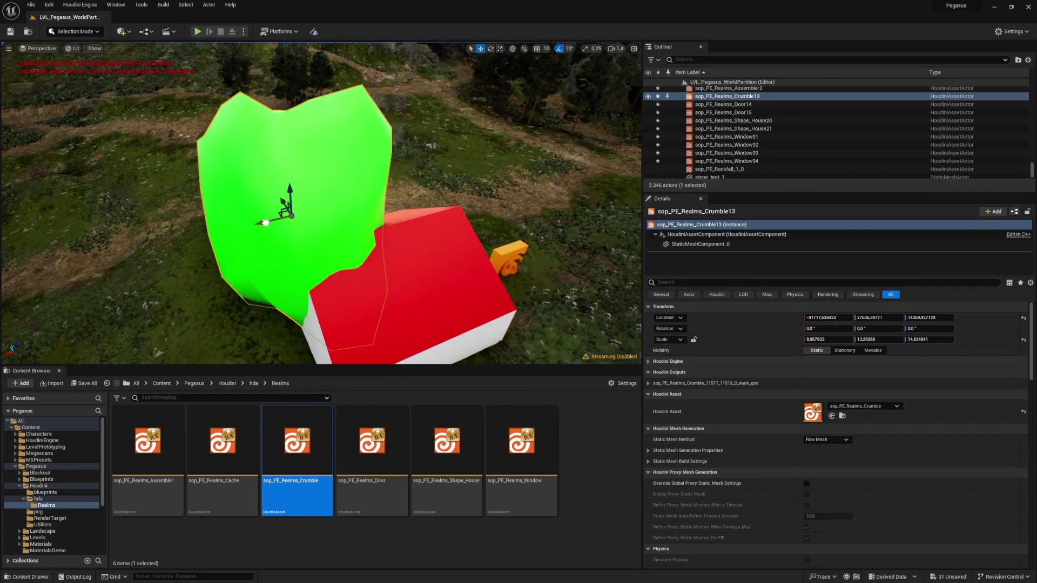
right_click_drag(270, 220, 392, 142)
- Widen the crumble shape to about 15.2 in Y and move it closer to the main house
key("r")
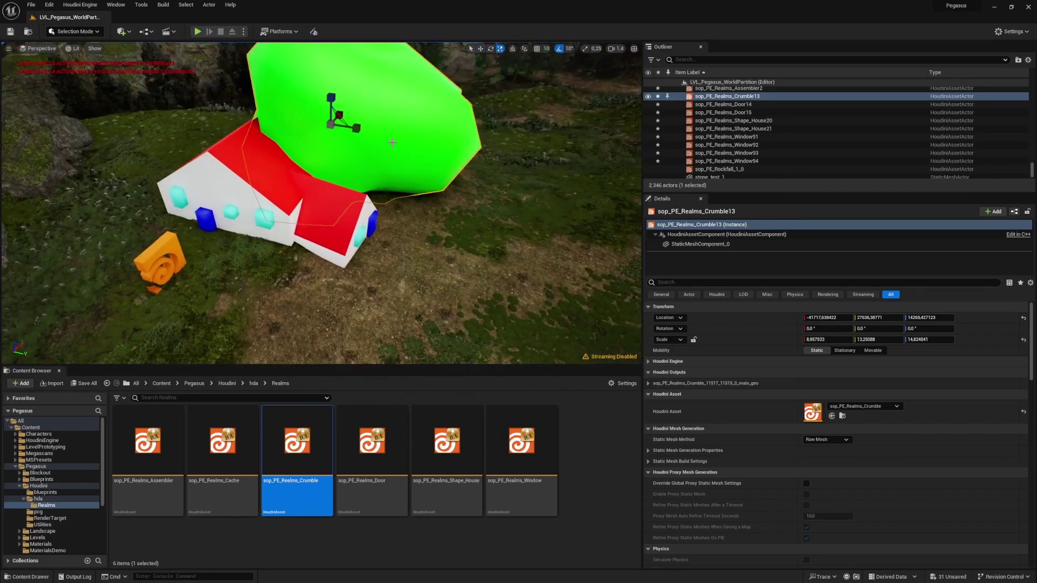
left_click_drag(359, 128, 373, 130)
right_click_drag(373, 129, 456, 116)
key("w")
left_click_drag(459, 115, 436, 120)
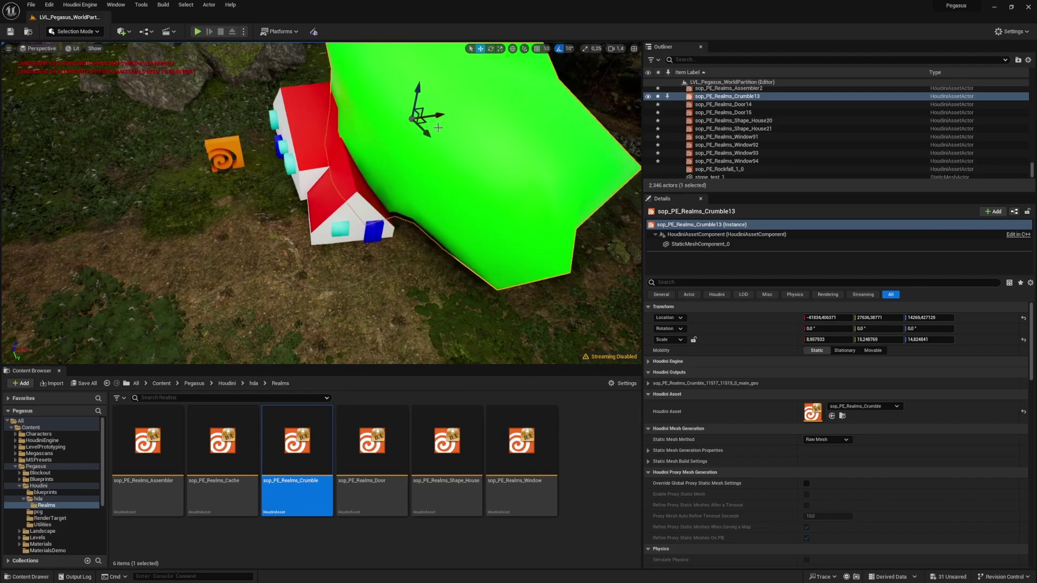
- Fine-tune the crumble shape's placement against the back of the main house and clear the selection
scroll(459, 112, "up", 2)
right_click_drag(435, 120, 529, 94)
right_click_drag(162, 189, 284, 191)
left_click_drag(218, 174, 258, 154)
right_click_drag(258, 154, 408, 165)
key("Escape")
- Select the orange sop_PE_Realms_Assembler2 asset beside the house and focus the view on it
right_click_drag(405, 236, 319, 238)
right_click_drag(181, 159, 179, 160)
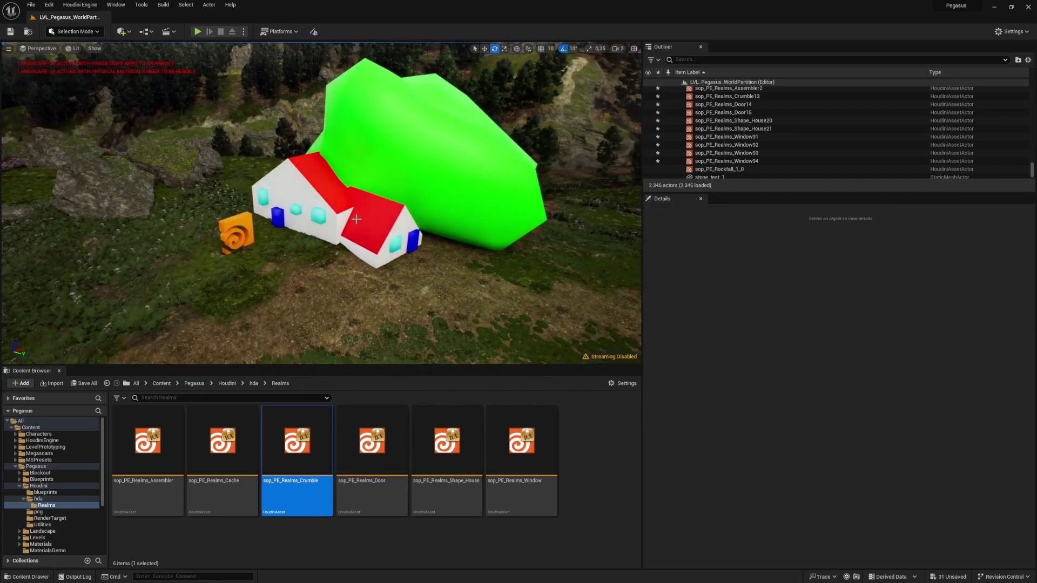
left_click(240, 220)
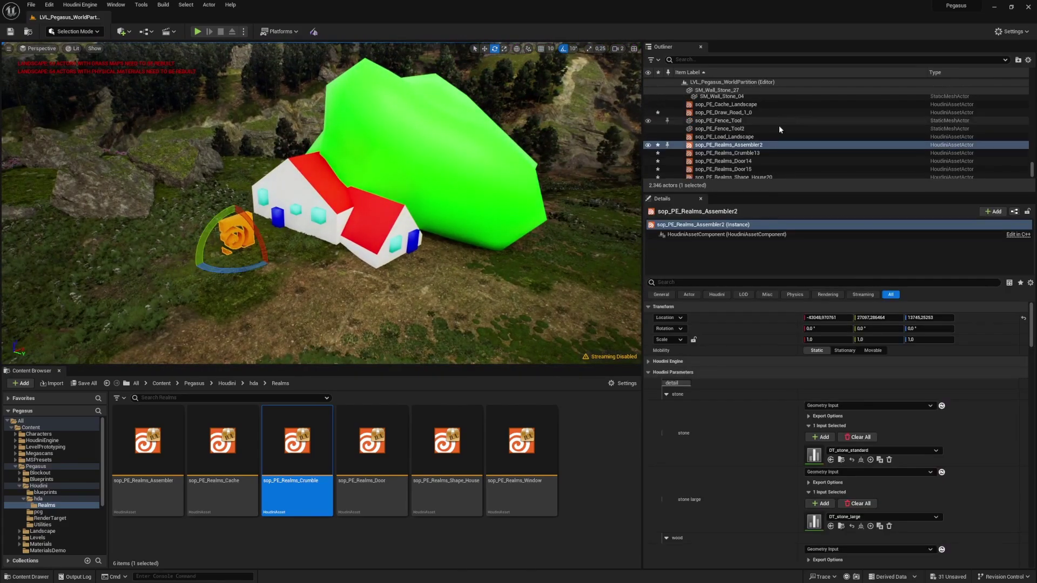
key("f")
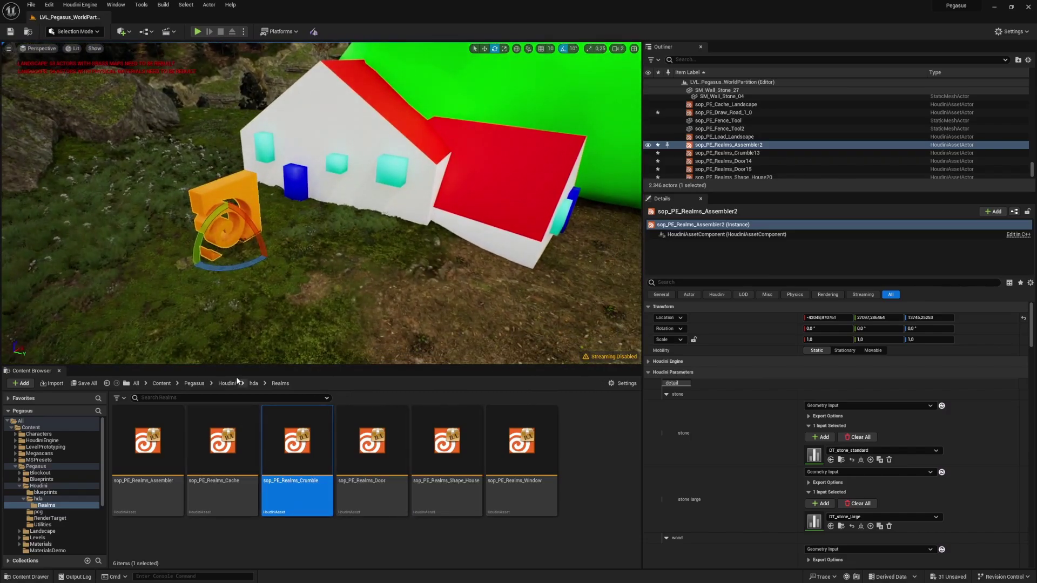
- Place the BP_fetch_area blueprint from the Houdini pcg folder in the level, on the ground in front of the main house
left_click(227, 384)
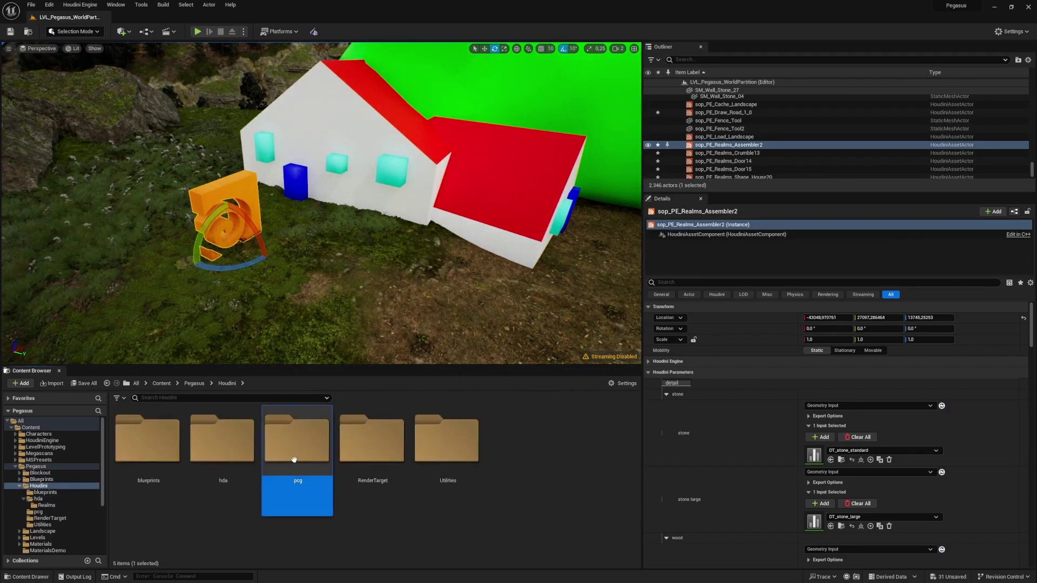
double_click(294, 462)
scroll(299, 279, "down", 5)
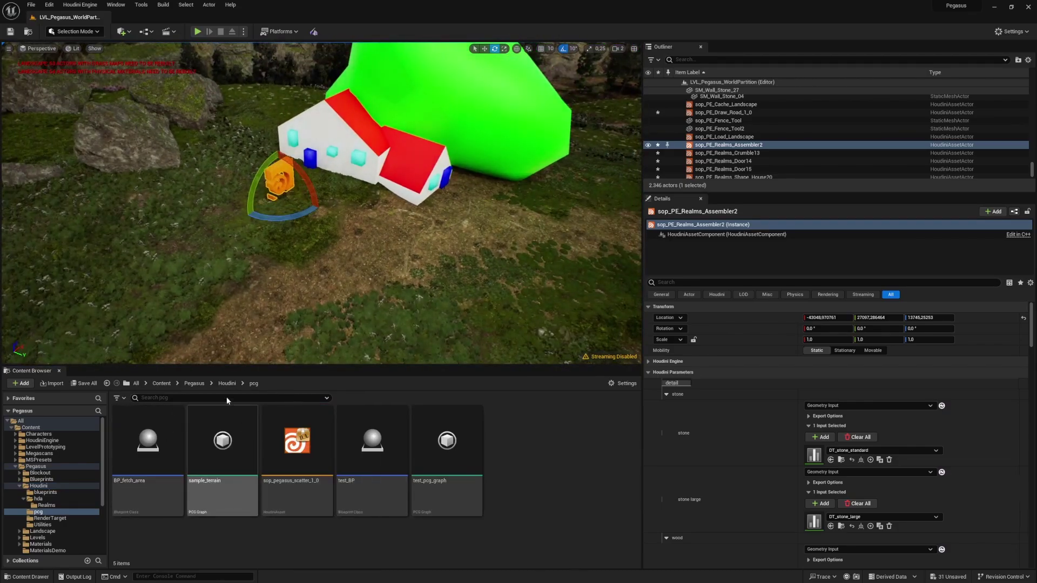
mouse_move(286, 248)
right_mouse_down()
mouse_move(319, 216)
mouse_move(308, 202)
mouse_move(286, 248)
right_mouse_up()
key("w")
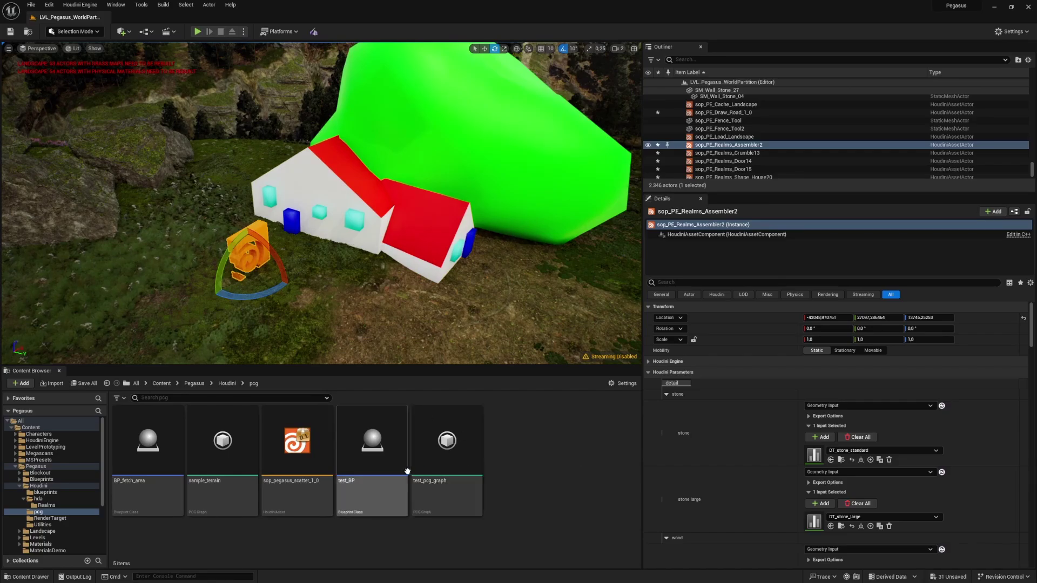
left_click_drag(138, 465, 272, 278)
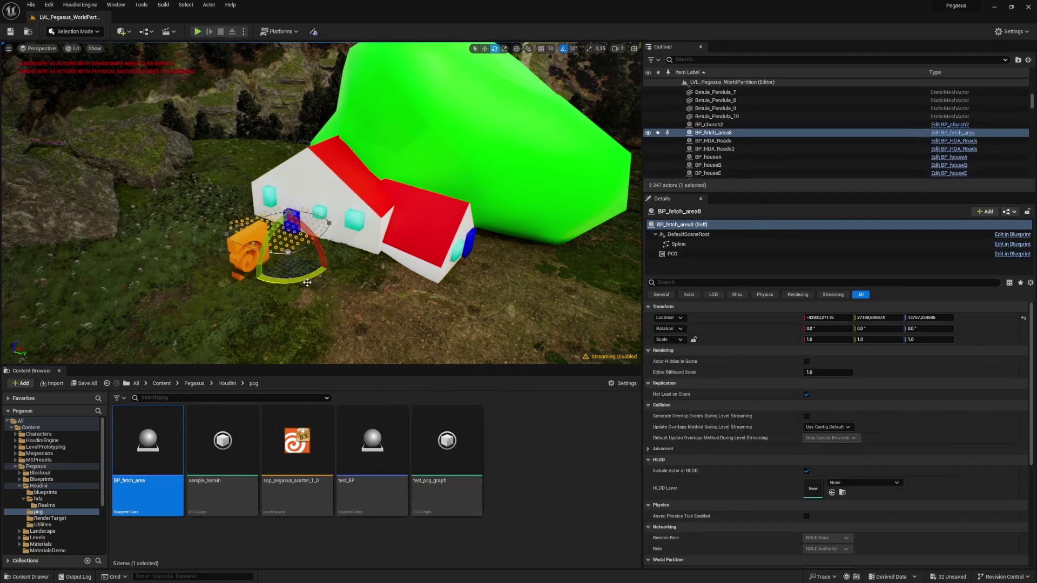
- Move BP_fetch_area and stretch its spline so the area encloses the house and crumble shape, and clear the selection
key("s")
right_click_drag(320, 281, 297, 221)
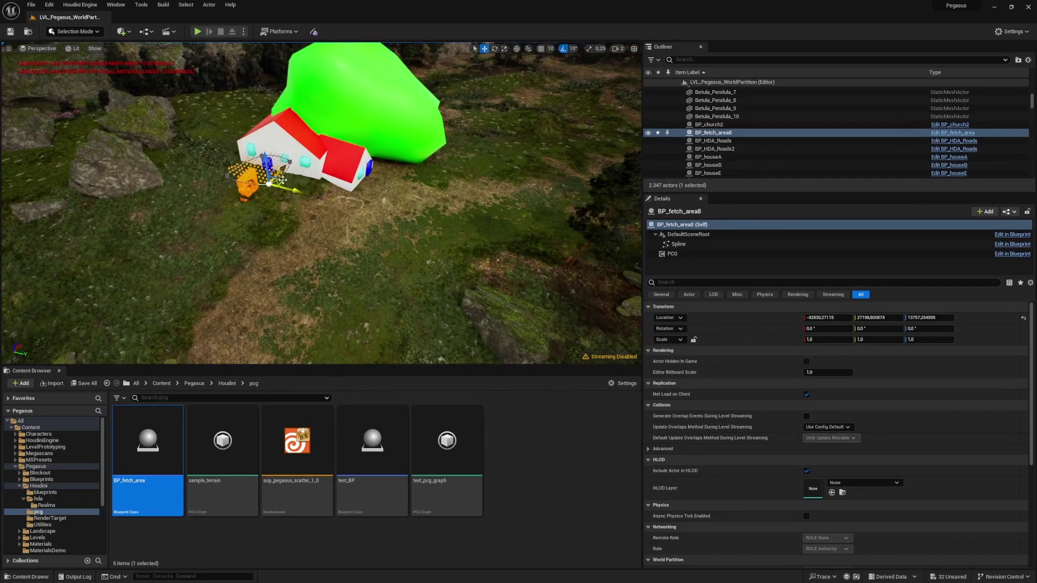
left_click_drag(282, 180, 635, 194)
left_click(272, 213)
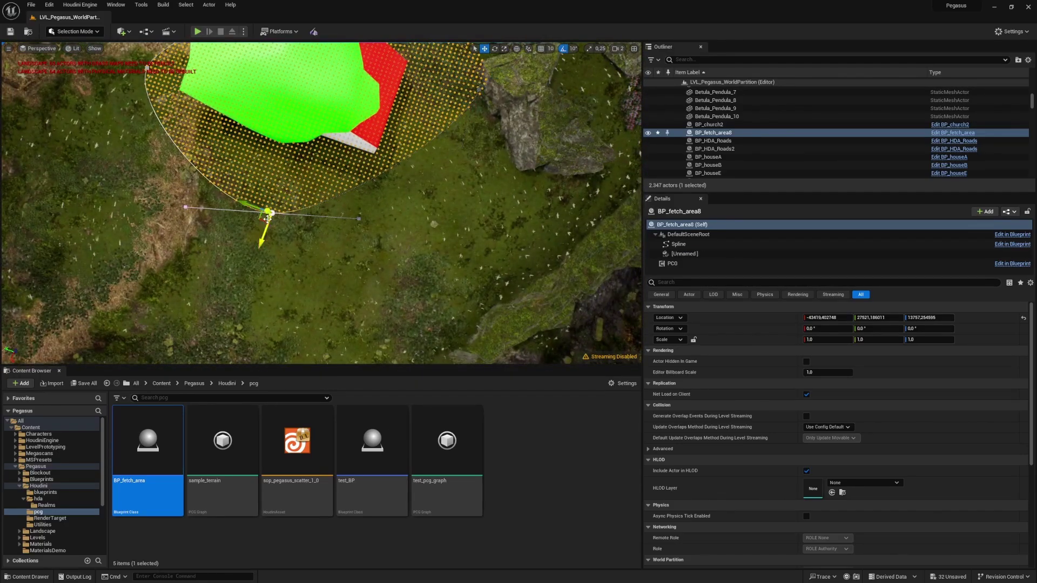
left_click_drag(264, 219, 487, 205)
key("Escape")
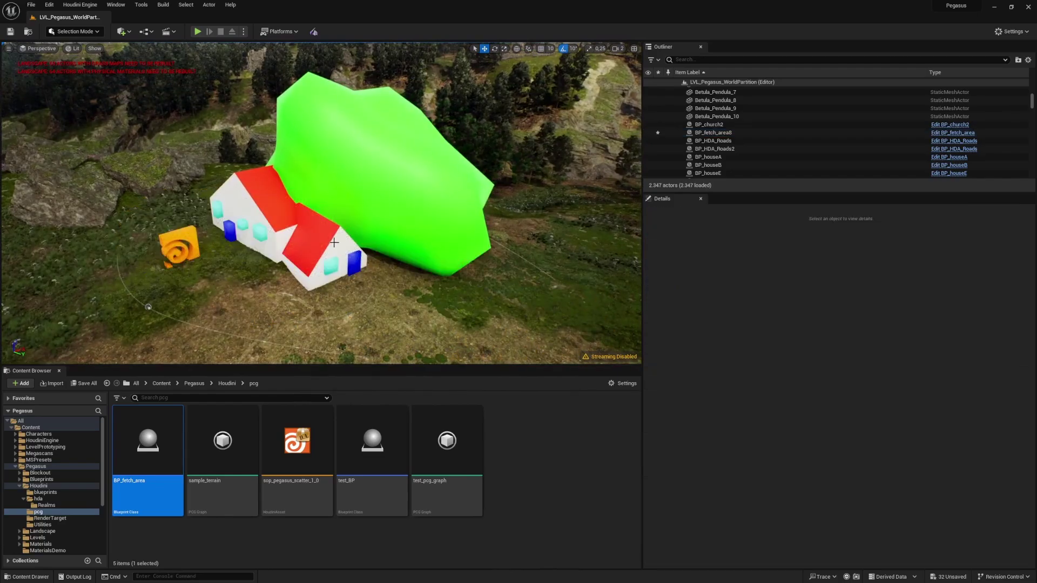
- Check the fetch area around the house from different angles and select the orange Realms Assembler asset
left_click_drag(321, 196, 384, 200, "alt")
left_click(283, 223)
left_click_drag(283, 222, 327, 179, "alt")
left_click(324, 254)
right_click_drag(324, 254, 352, 245)
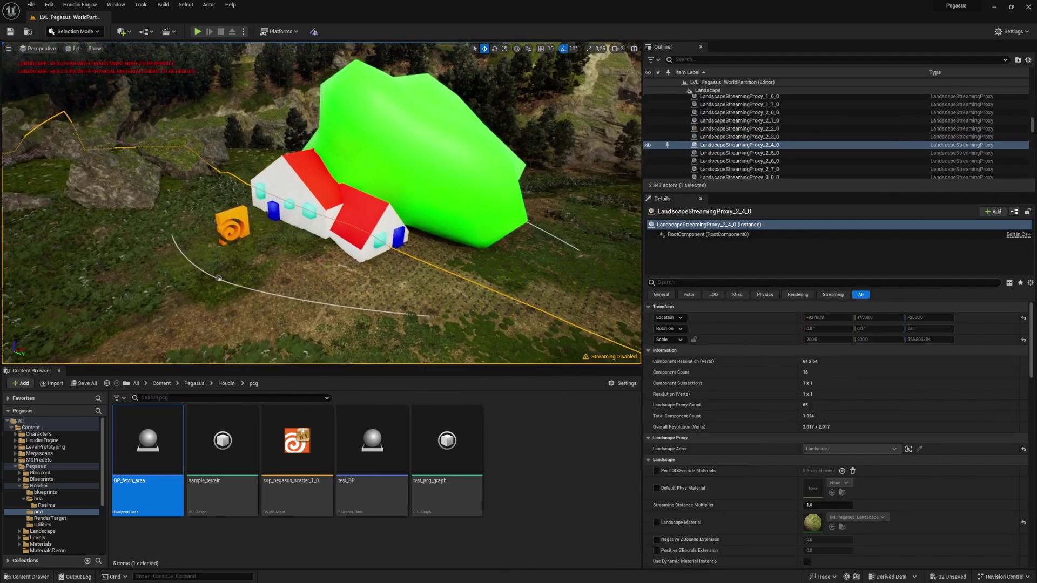
left_click(352, 215)
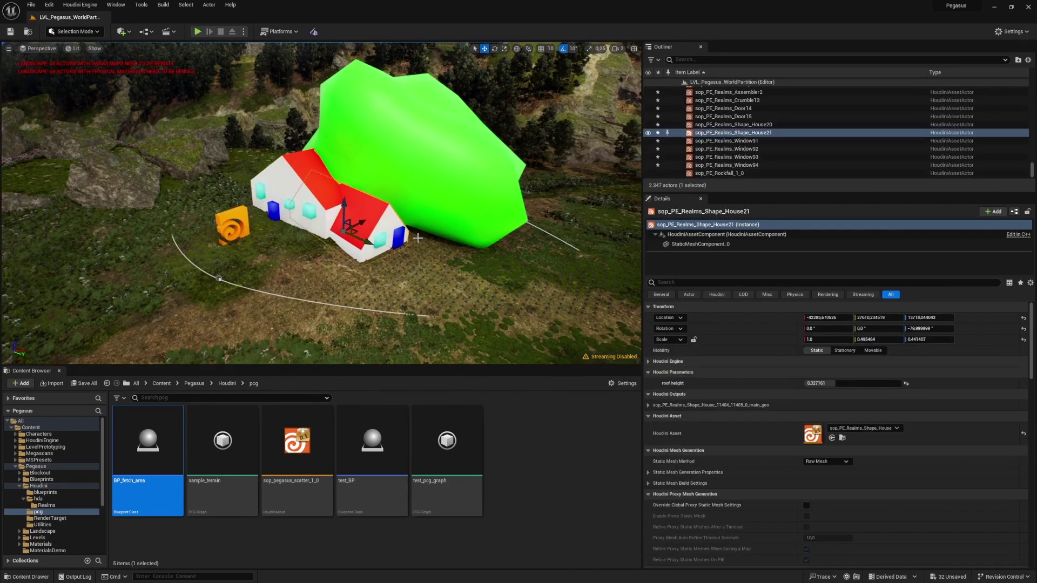
left_click(245, 216)
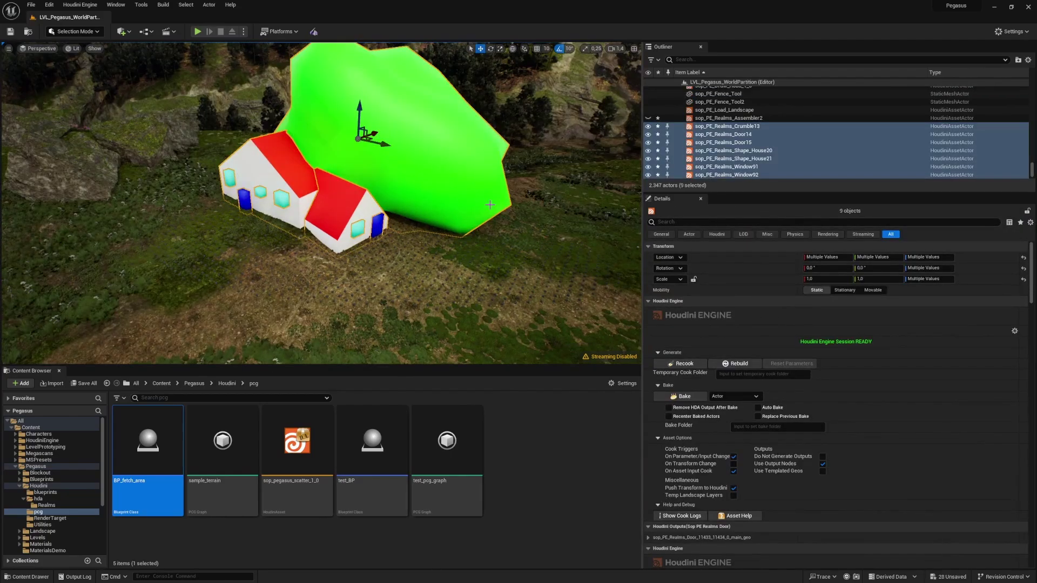
- Hide the selected house, door, window and crumble shapes, and examine the assembled stone house from several sides
right_click_drag(321, 203, 275, 135)
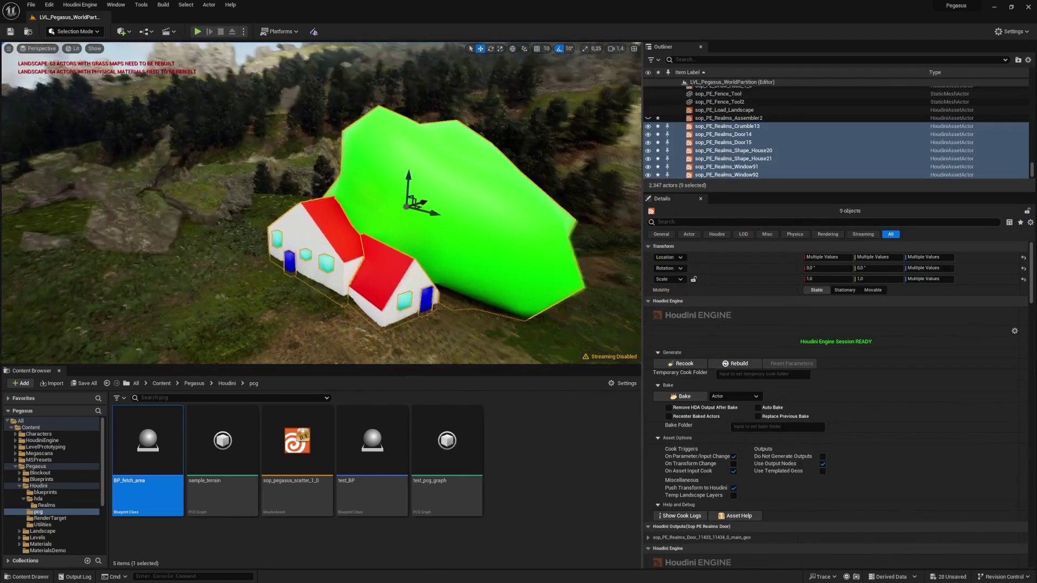
left_click(648, 126)
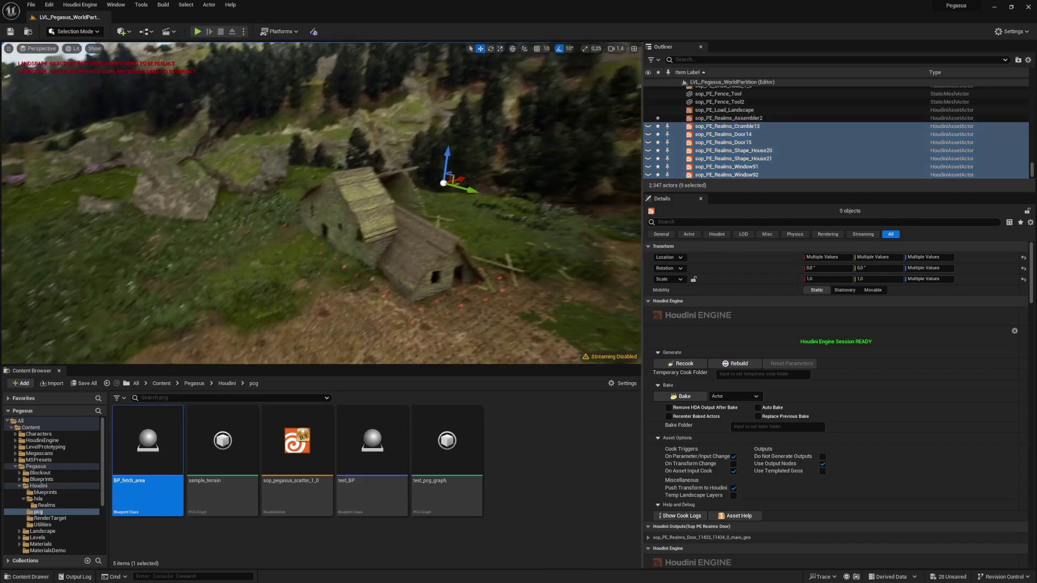
key("d")
right_click_drag(321, 203, 378, 227)
scroll(322, 203, "up", 1)
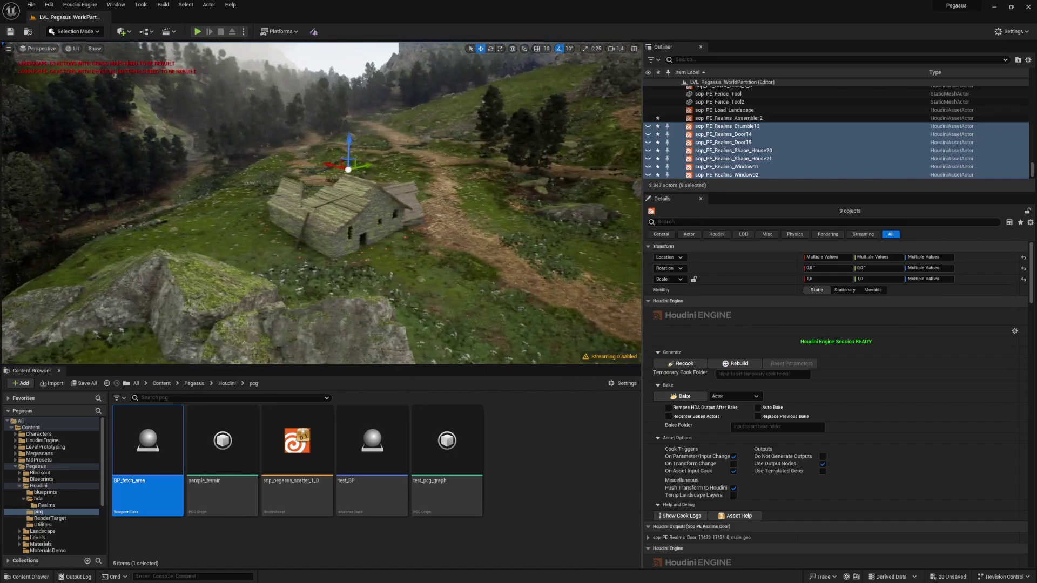
key("d")
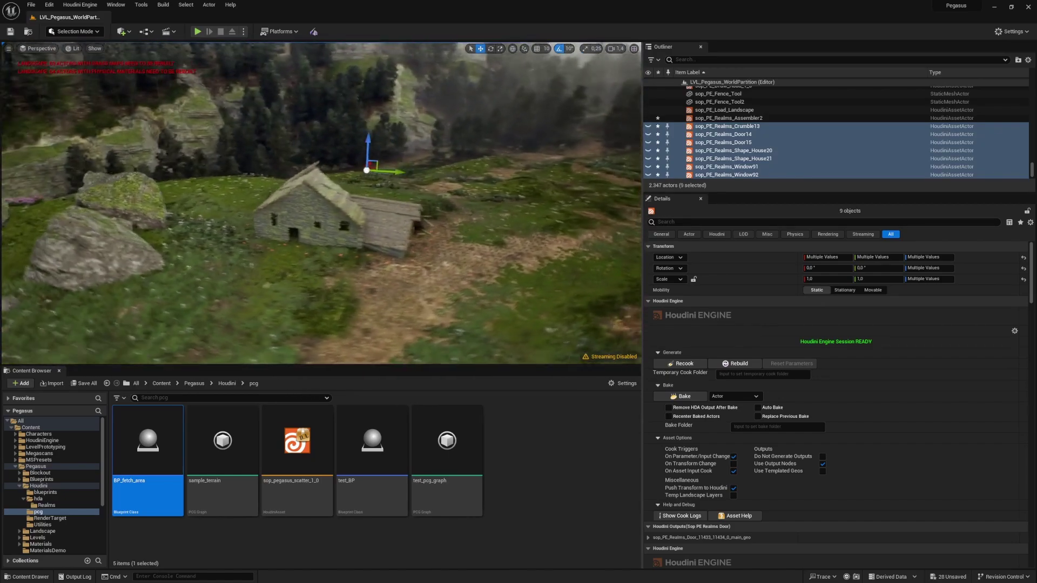
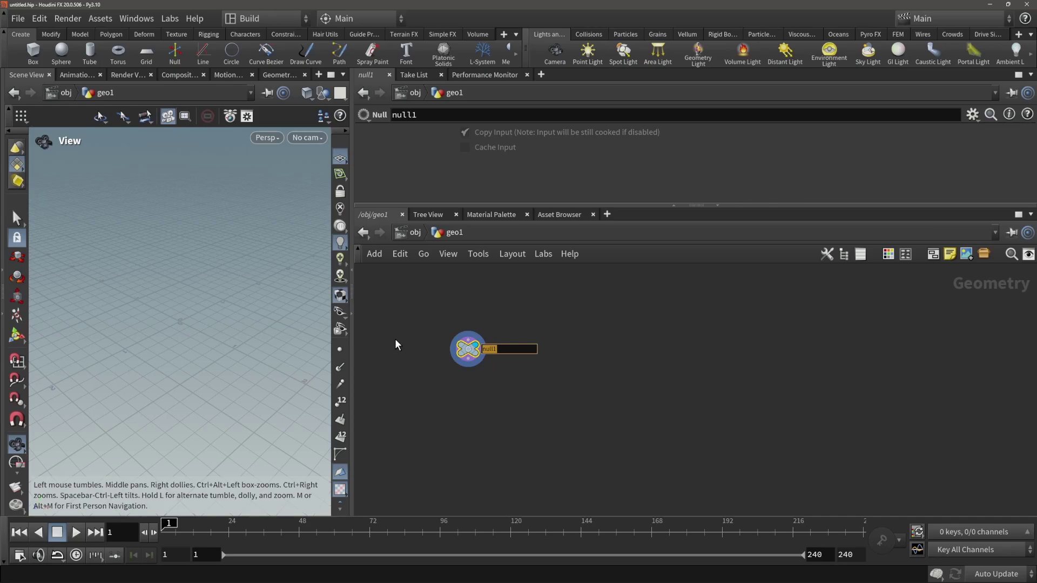
- In Houdini, rename the null node in geo1 as TERRAIN and position it at the start of the row
type("TERRAIN")
key("Return")
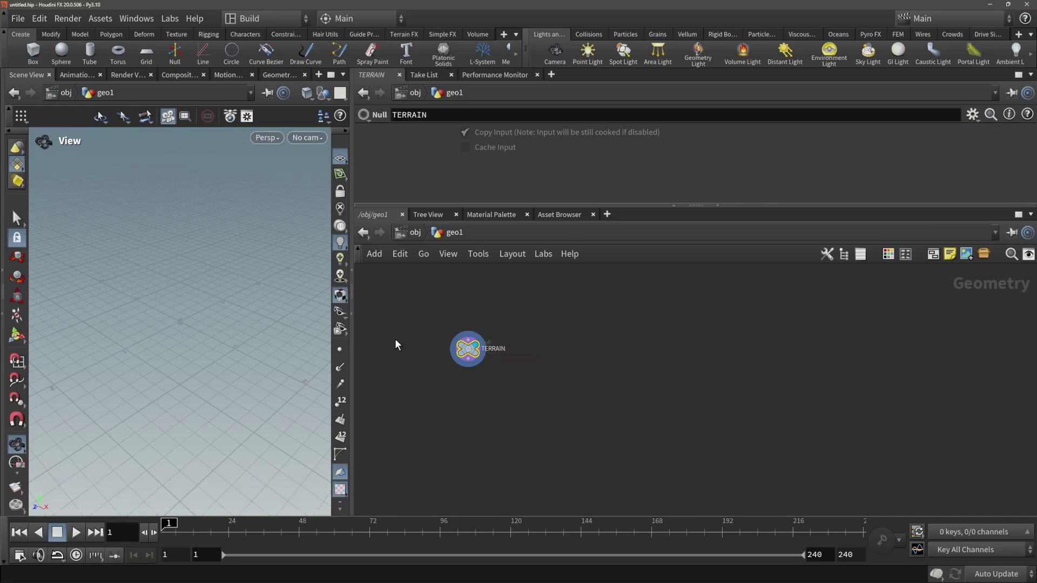
left_click_drag(355, 302, 490, 374)
middle_click_drag(531, 369, 485, 365)
left_click_drag(419, 347, 407, 337)
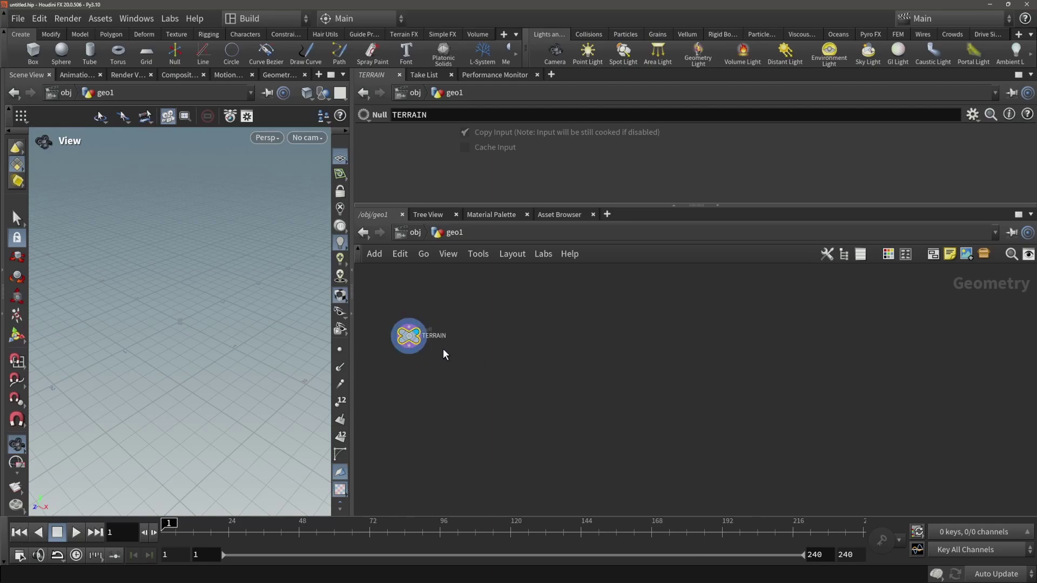
- Duplicate the TERRAIN null and place the copy beside it, level with the original
left_click_drag(489, 311, 381, 364)
key("ctrl+c")
key("ctrl+v")
left_click_drag(563, 339, 552, 337)
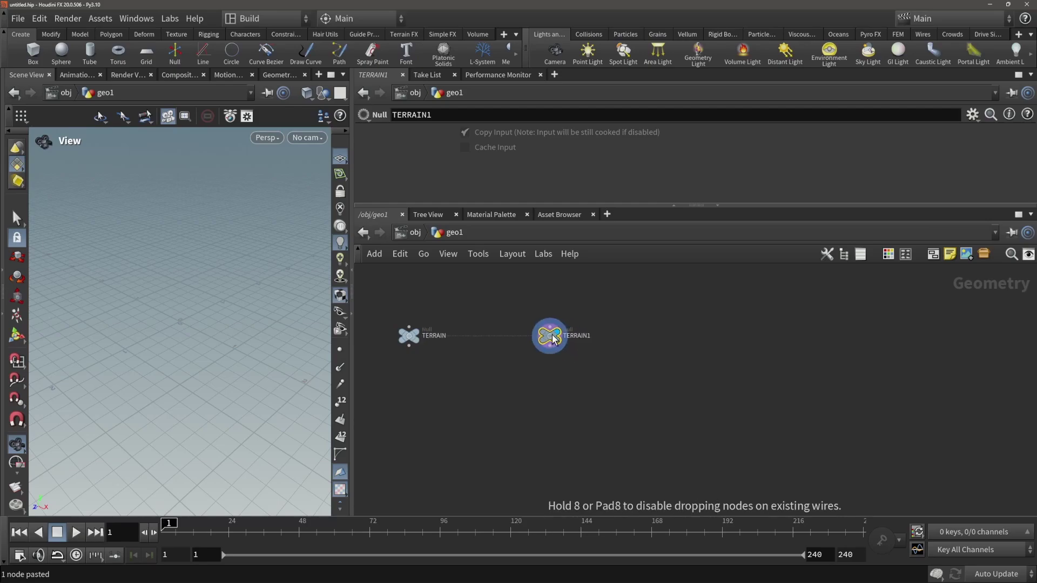
- Rename the duplicated null as ASSET_DATA_TABLES and move it slightly closer to TERRAIN
left_click(590, 337)
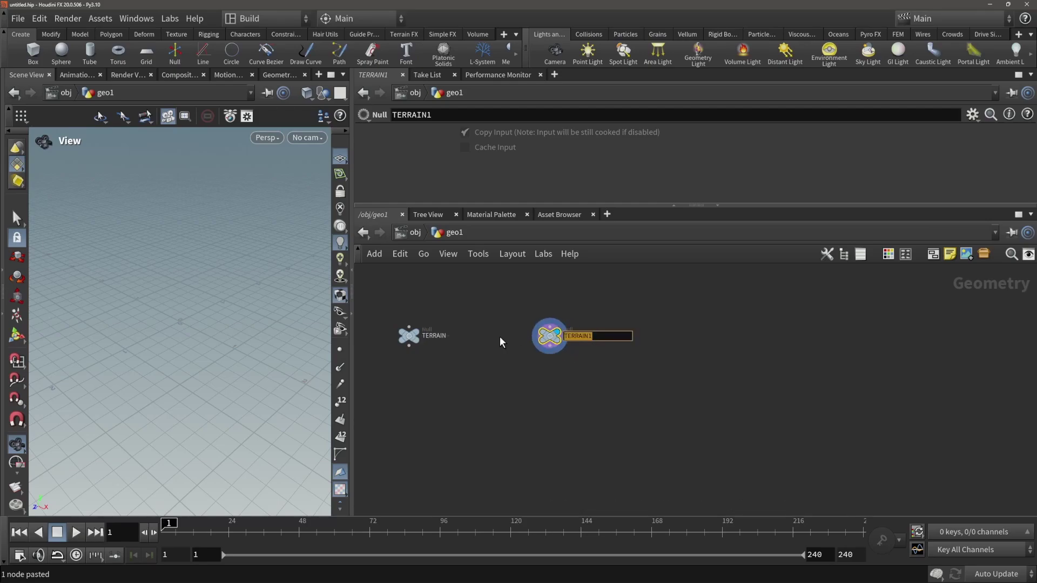
type("ASSET_DATABLE")
key("BackSpace")
key("BackSpace")
key("BackSpace")
type("-_")
key("BackSpace")
key("BackSpace")
type("_")
type("-")
type("TA")
key("BackSpace")
key("BackSpace")
key("BackSpace")
type("TABLES")
key("Return")
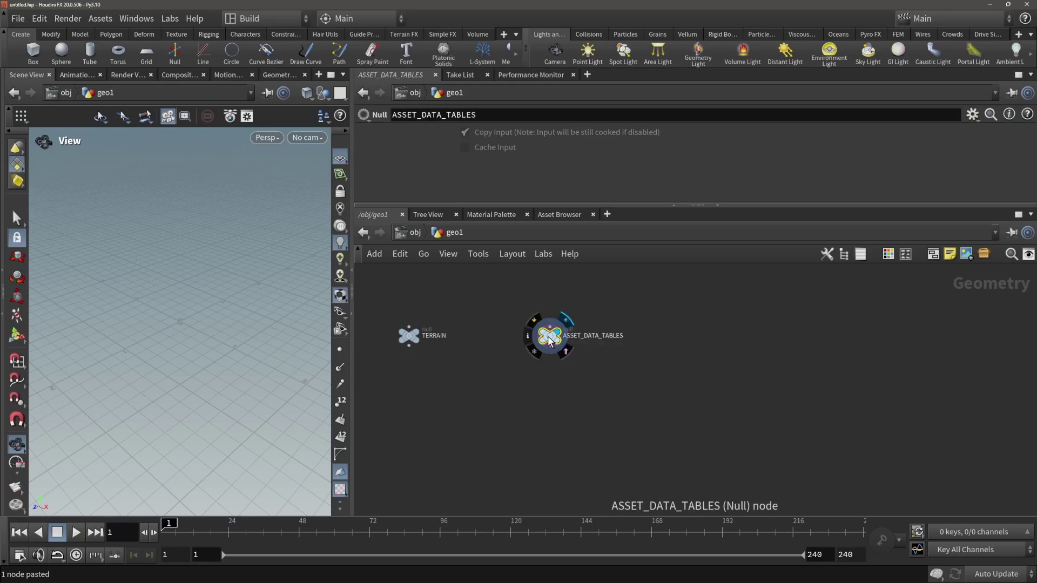
left_click_drag(554, 342, 533, 342)
middle_click_drag(653, 368, 686, 369)
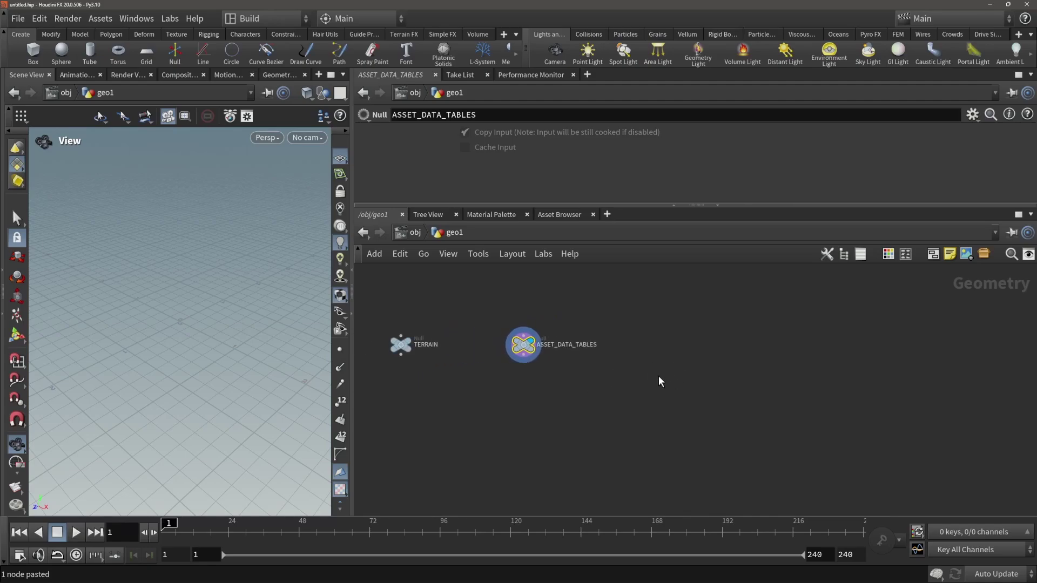
- Add a new Null node on the far side of ASSET_DATA_TABLES from TERRAIN
key("Tab")
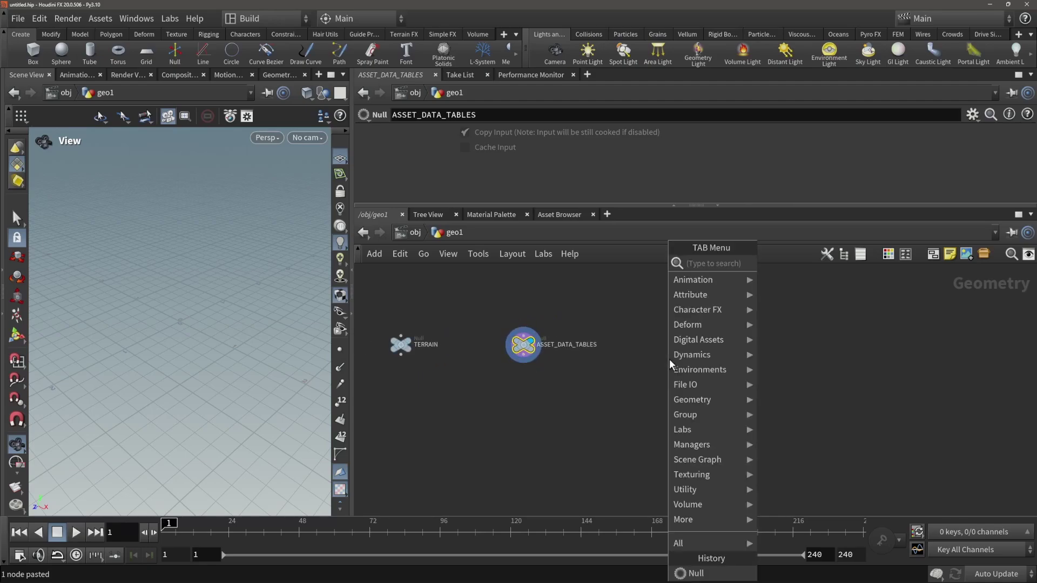
type("nul")
key("Return")
left_click(700, 339)
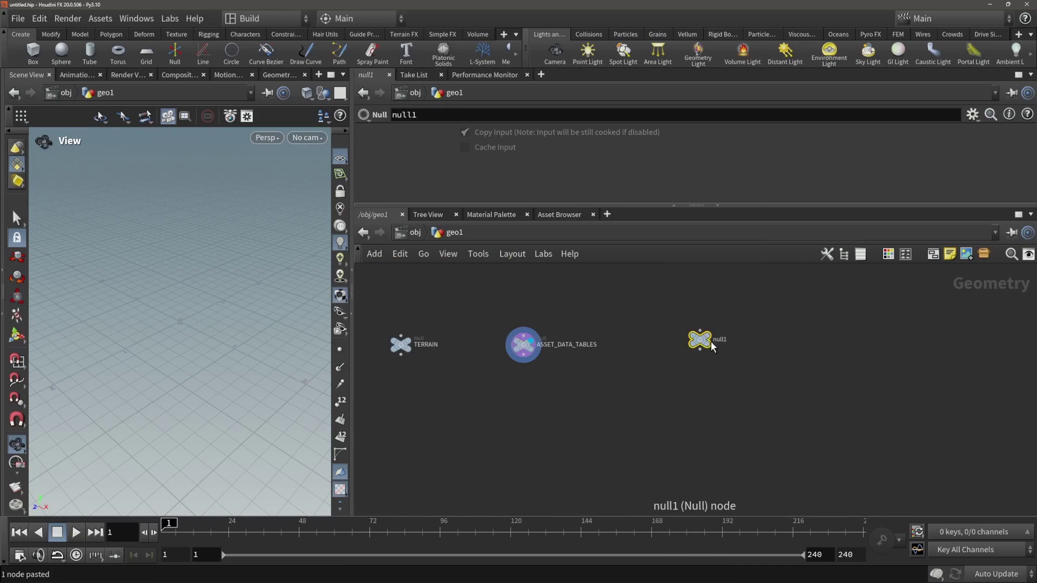
- Rename the newly added null as SHAPES
double_click(720, 340)
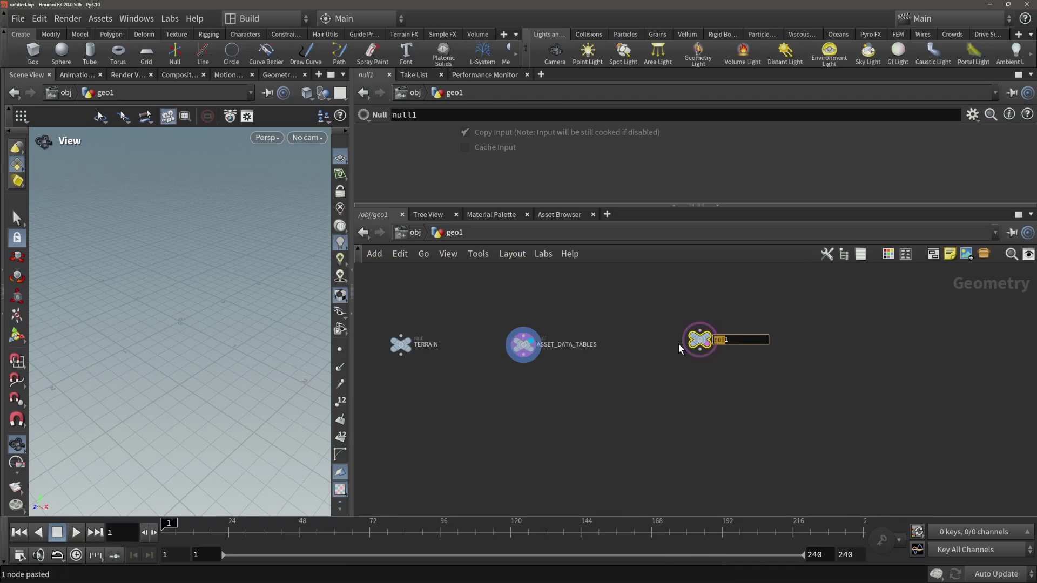
left_click(735, 346)
key("BackSpace")
key("BackSpace")
key("BackSpace")
key("BackSpace")
key("BackSpace")
type("SHAPES")
key("Return")
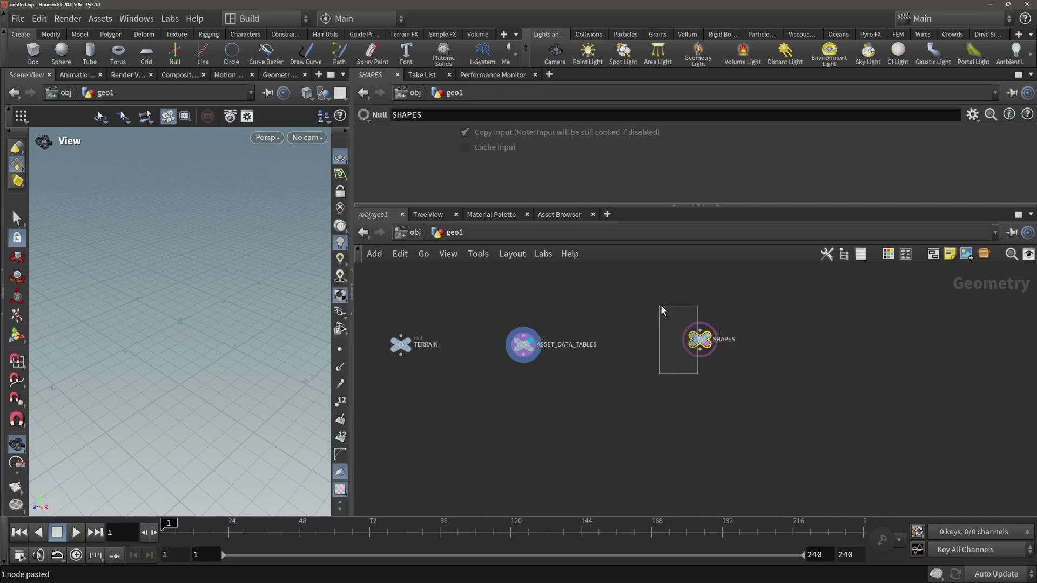
- Move the SHAPES null in line with the other two nulls and closer to ASSET_DATA_TABLES
left_click_drag(703, 337, 698, 339)
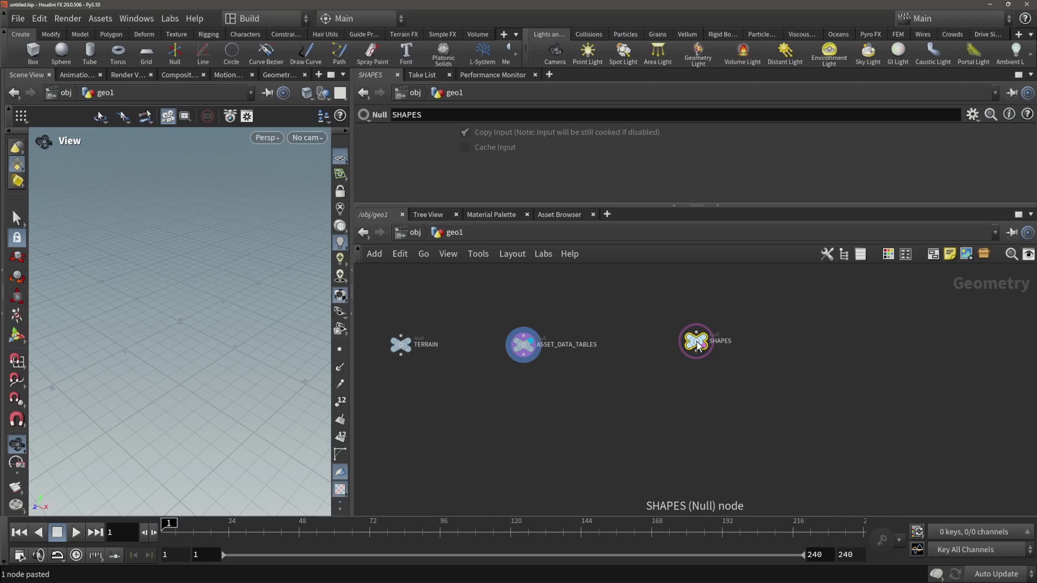
mouse_move(700, 349)
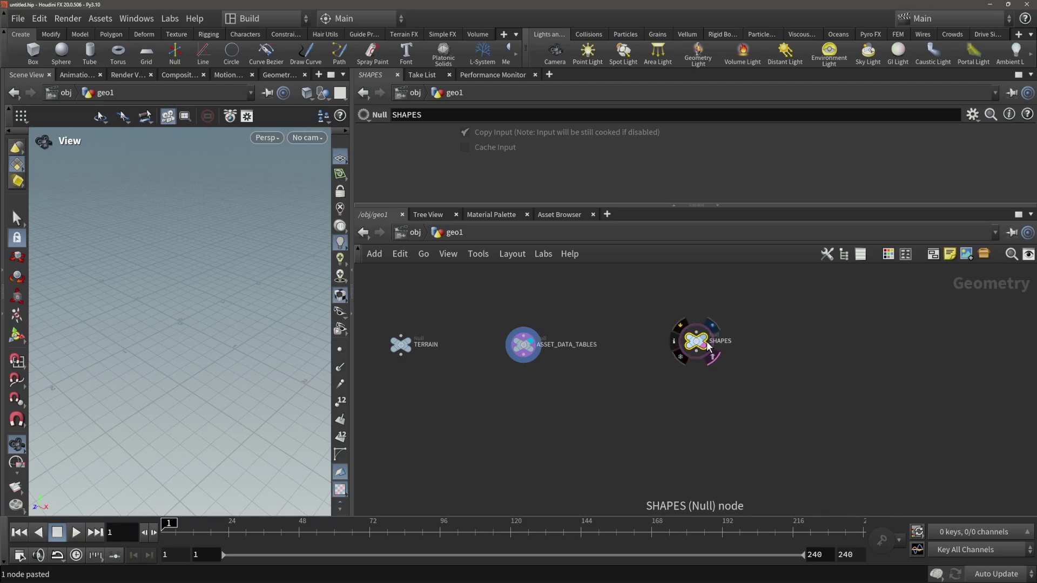
left_click_drag(701, 348, 673, 351)
middle_click_drag(610, 388, 722, 386)
left_click_drag(468, 286, 867, 407)
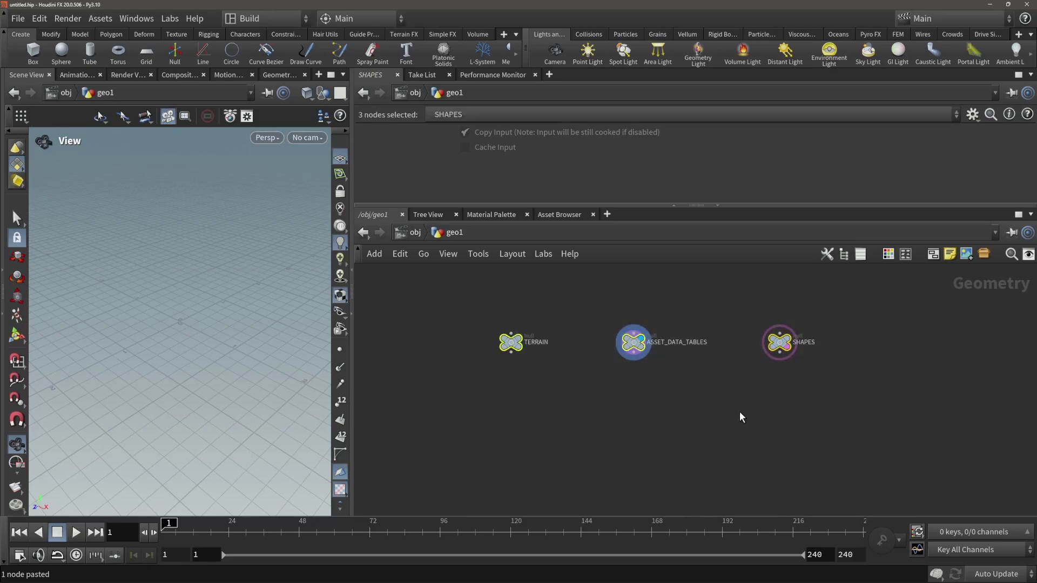
left_click(672, 411)
- Add a Subnetwork node below the three nulls
key("Tab")
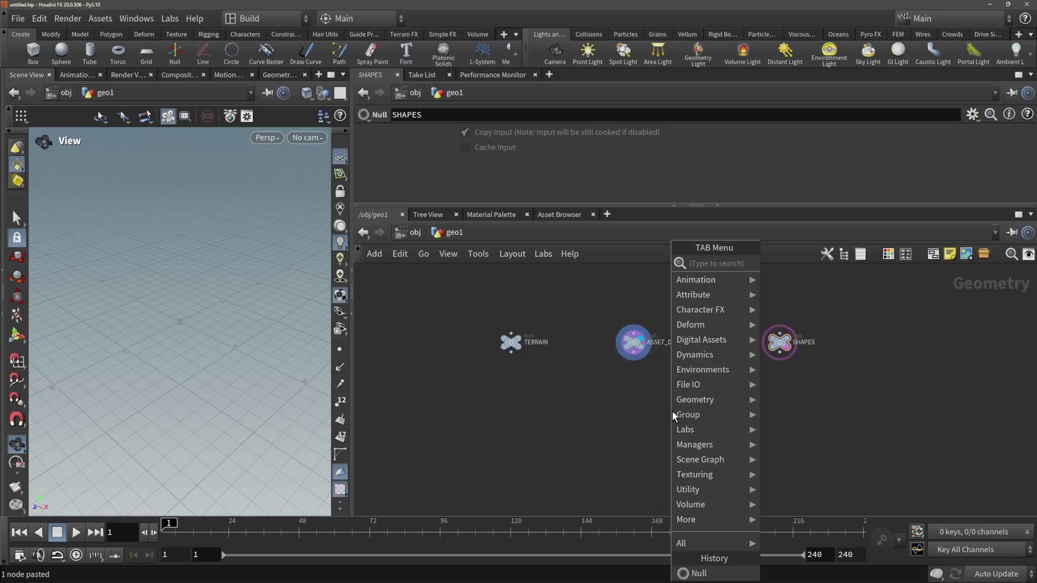
type("suben")
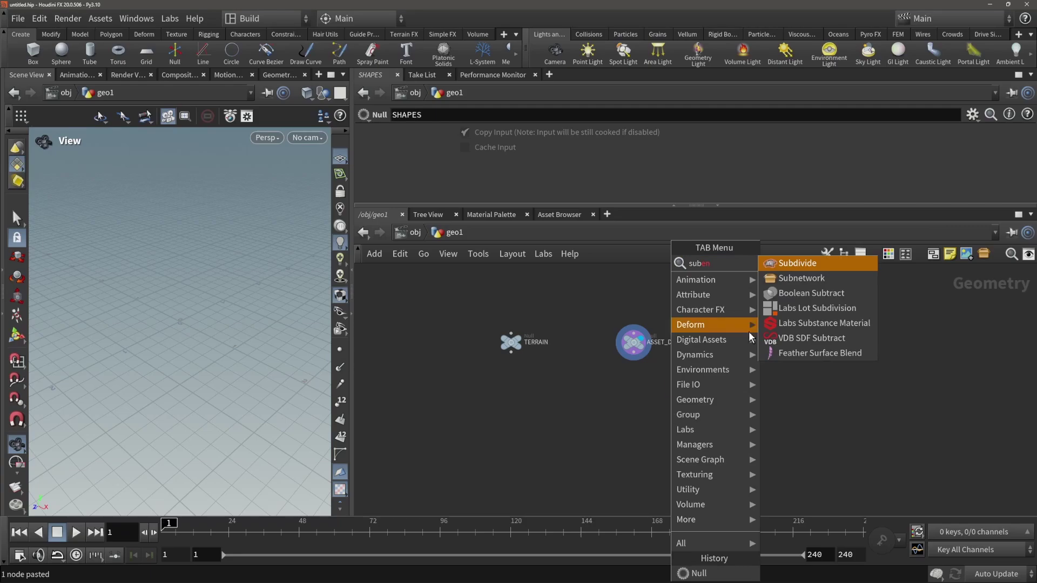
left_click(799, 278)
left_click(556, 433)
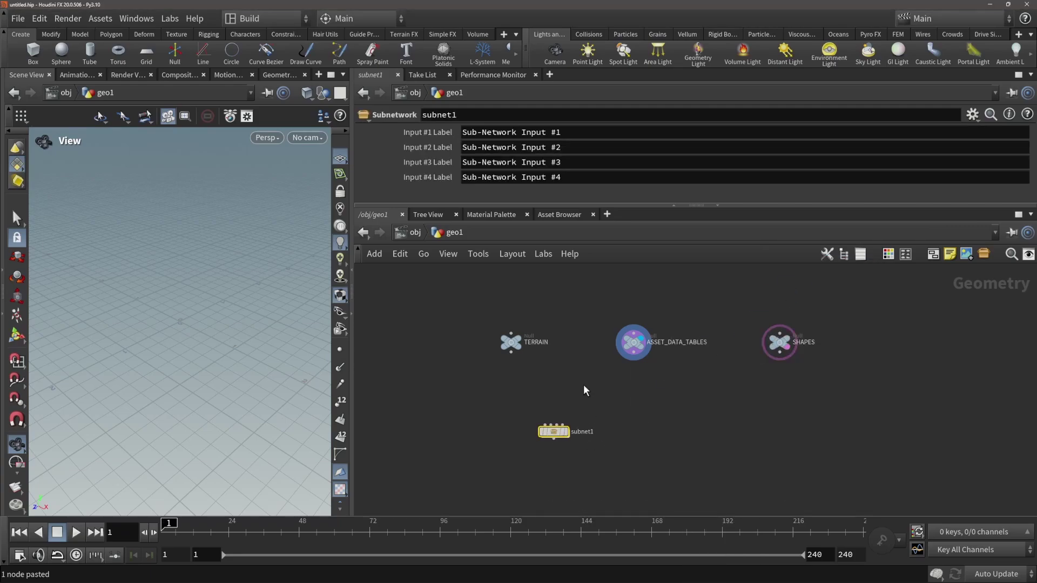
- Wire TERRAIN, ASSET_DATA_TABLES and SHAPES into the subnetwork's first, second and third inputs respectively
left_click(510, 353)
left_click(545, 425)
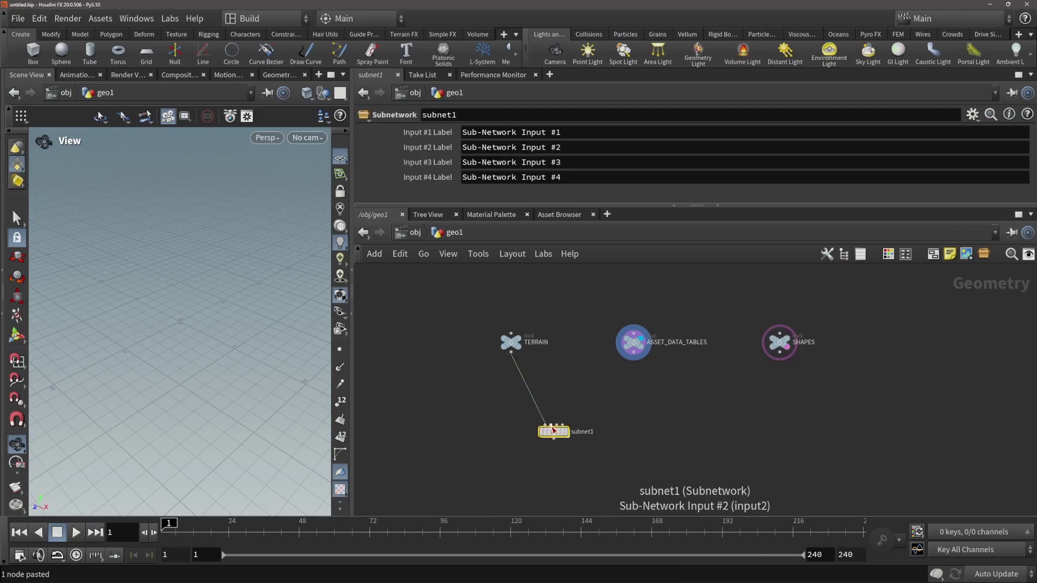
left_click(551, 425)
left_click(635, 354)
left_click(556, 426)
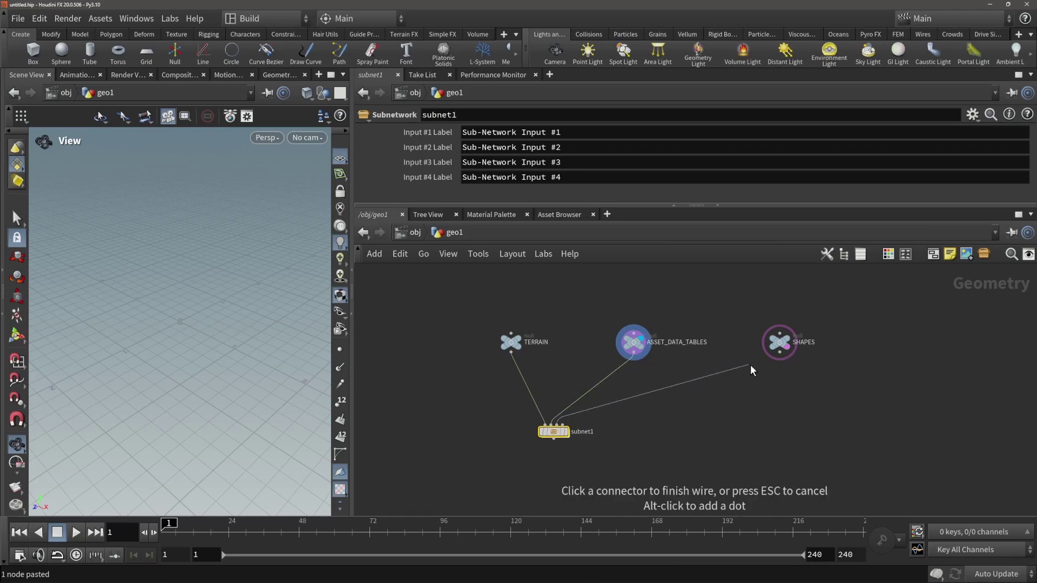
left_click(780, 353)
left_click(556, 426)
- Move the subnetwork directly beneath ASSET_DATA_TABLES and rename it as assembler
left_click_drag(558, 430, 639, 432)
left_click(667, 436)
type("assem")
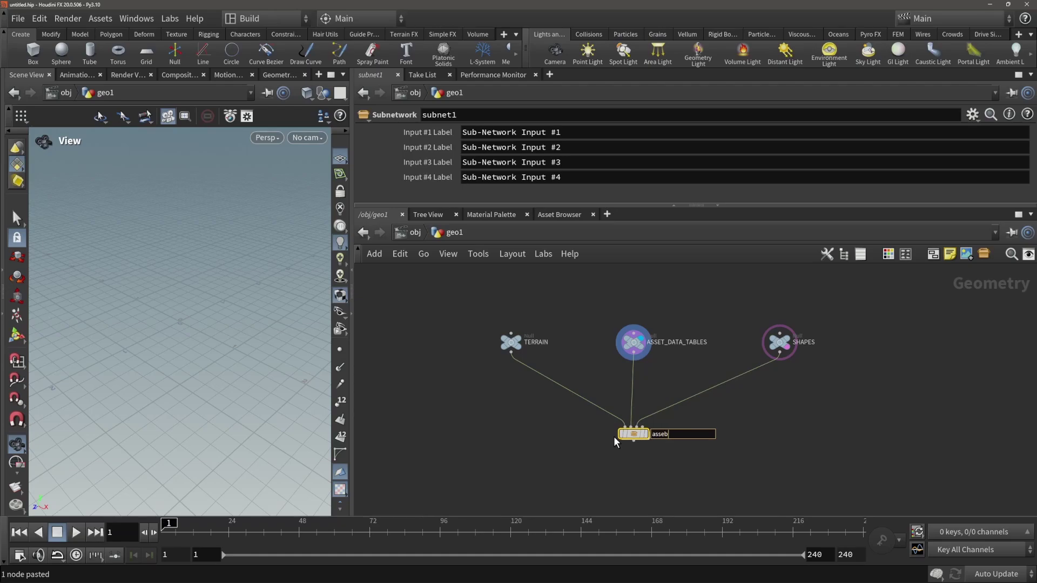
type("bler")
key("Return")
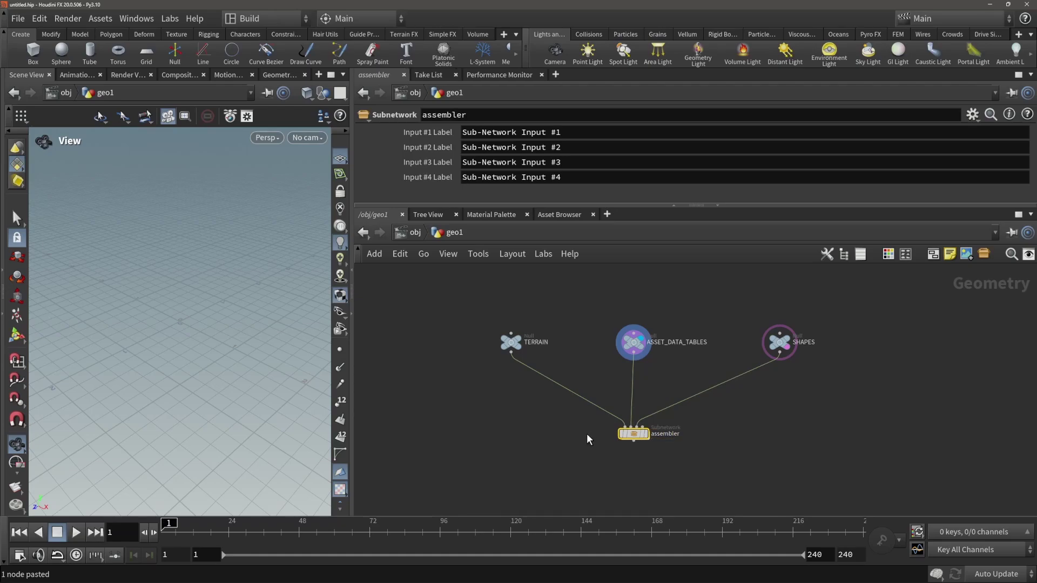
- Open the assembler subnetwork and rearrange its inputs so TERRAIN and SHAPES sit side by side, with ASSET_DATA_TABLES set apart
middle_click_drag(587, 434, 603, 404)
double_click(603, 404)
scroll(584, 444, "down", 3)
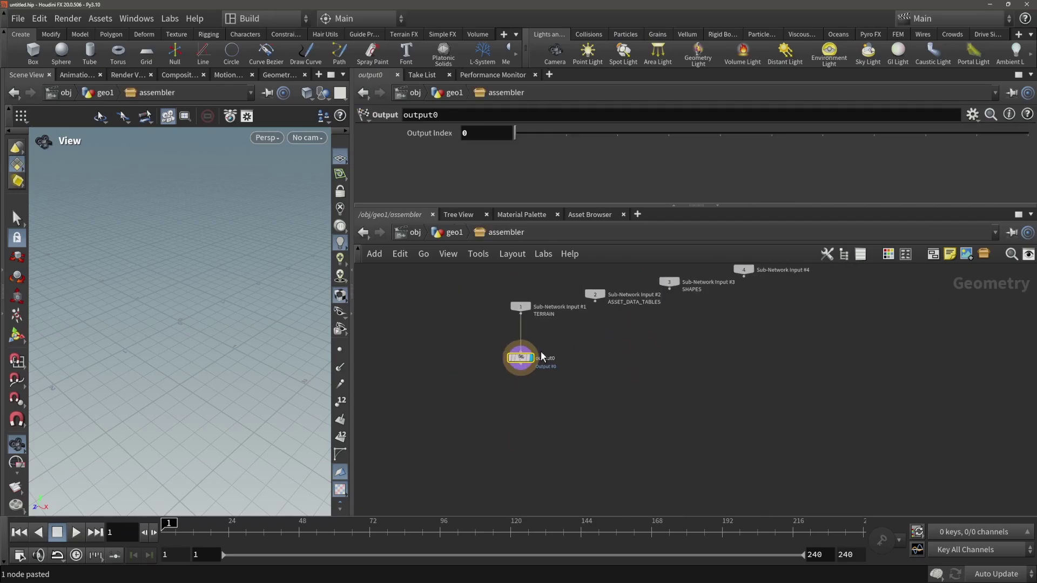
left_click_drag(594, 295, 603, 317)
left_click_drag(677, 282, 727, 317)
middle_click_drag(613, 334, 620, 359)
left_click_drag(612, 344, 469, 343)
left_click_drag(528, 332, 653, 341)
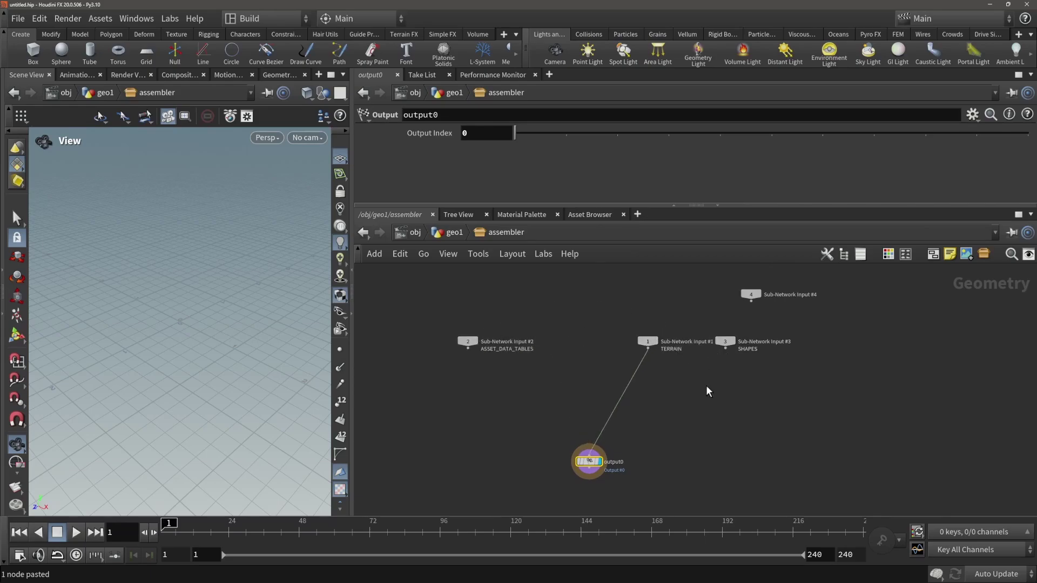
- Add a Subnetwork node below the TERRAIN and SHAPES inputs
middle_click_drag(709, 391, 644, 388)
key("Tab")
type("subn")
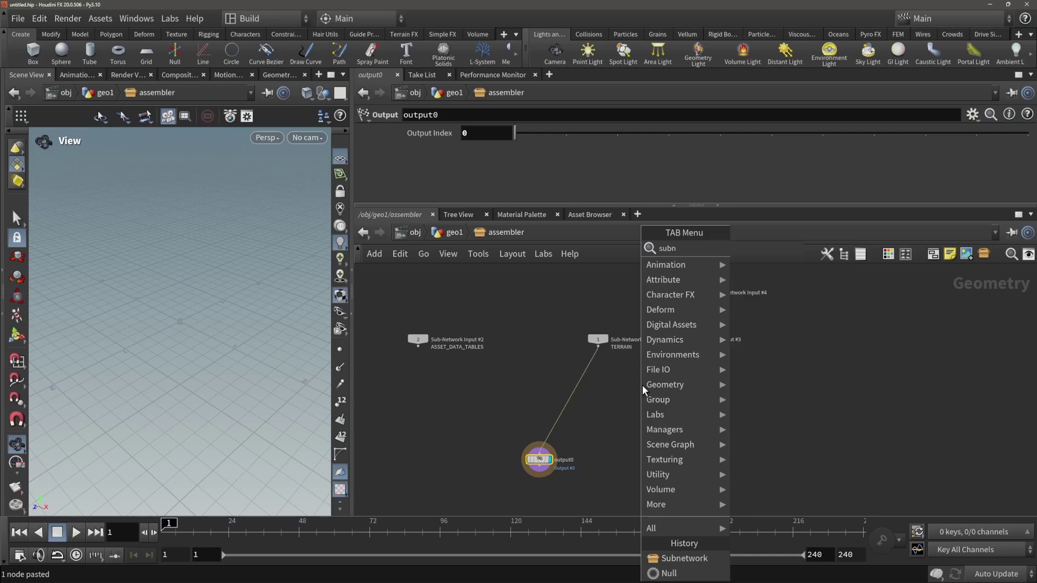
key("Return")
scroll(643, 385, "up", 3)
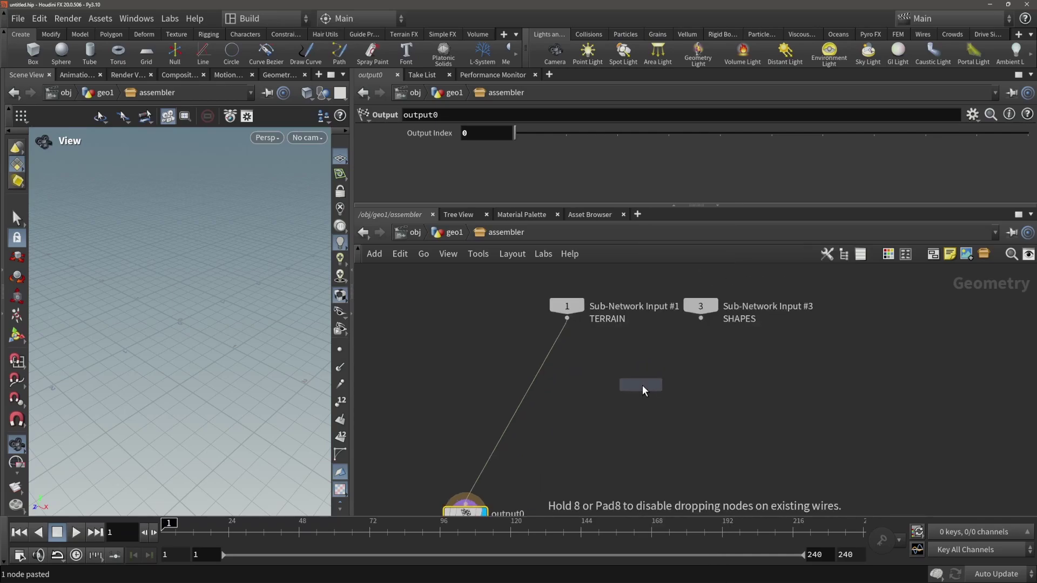
left_click(643, 384)
- Wire TERRAIN into the new subnetwork's first input and SHAPES into its second input
left_click_drag(627, 375, 604, 344)
left_click(567, 318)
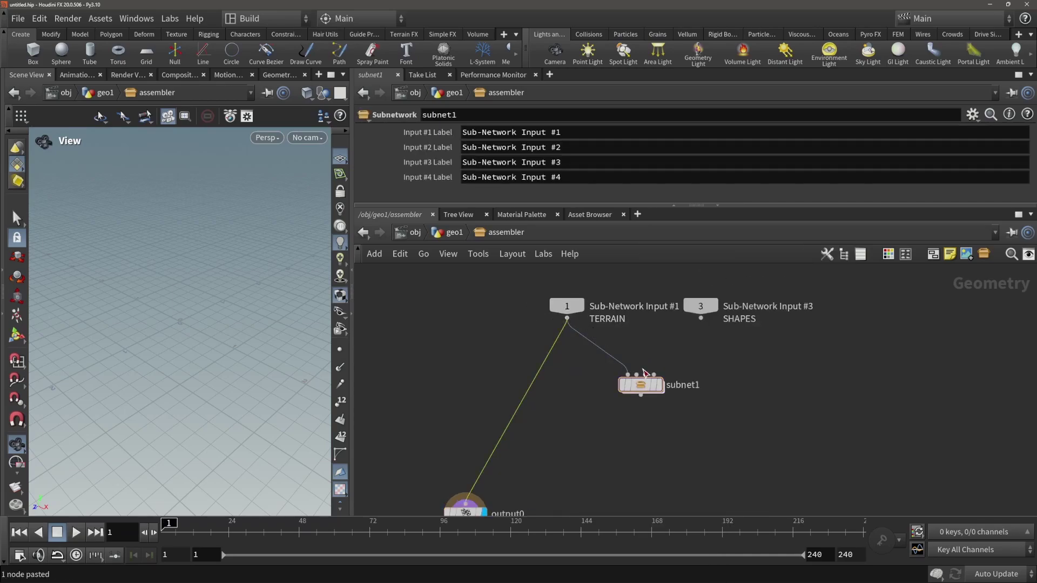
left_click(637, 374)
left_click(701, 318)
- Rename the subnetwork fed by TERRAIN and SHAPES as boolean
double_click(694, 385)
left_click_drag(713, 389, 651, 394)
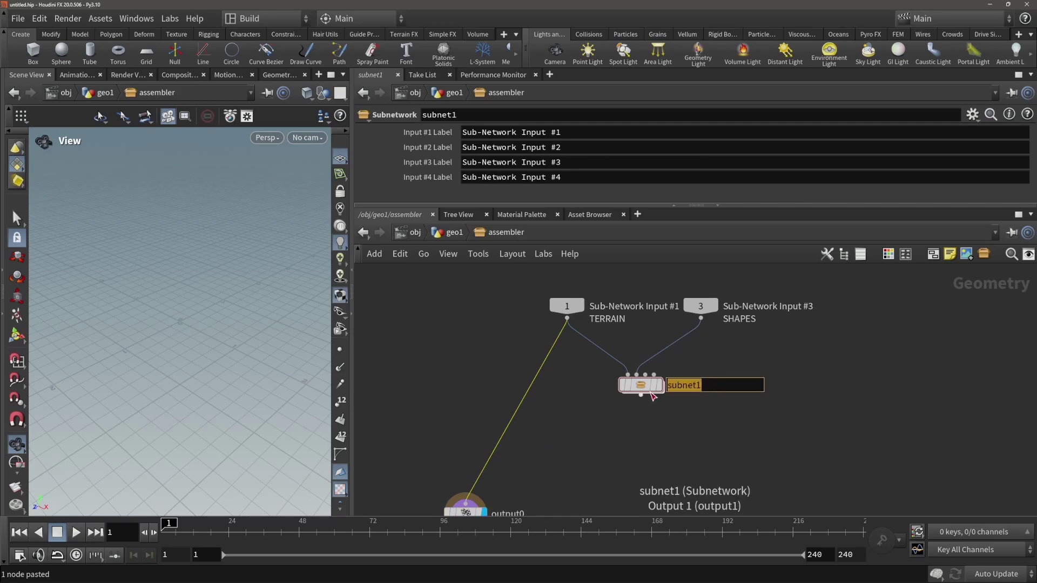
type("booleao")
key("BackSpace")
type("n")
key("Return")
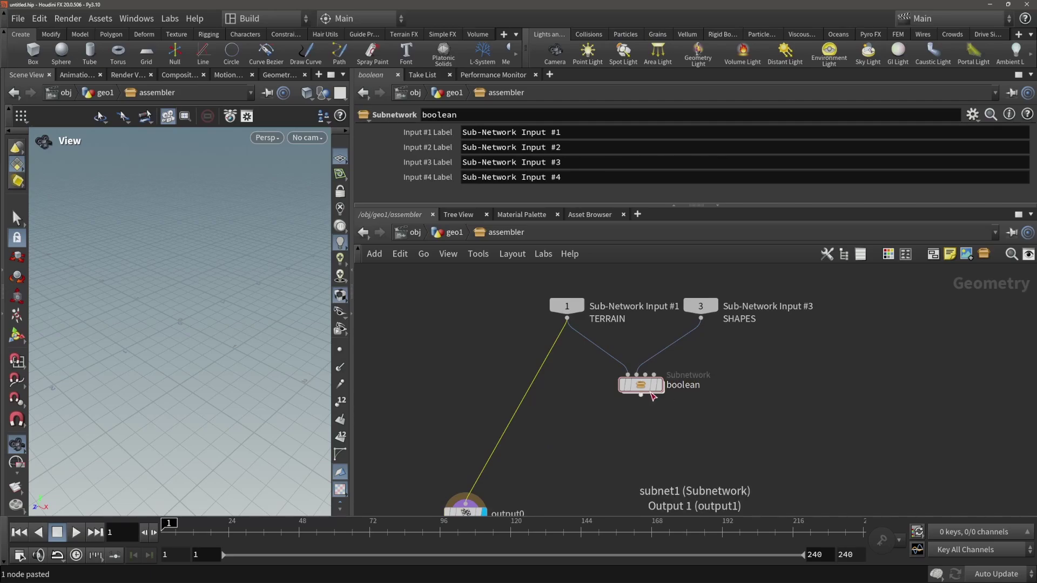
- Add another Subnetwork node below boolean
key("Tab")
type("s")
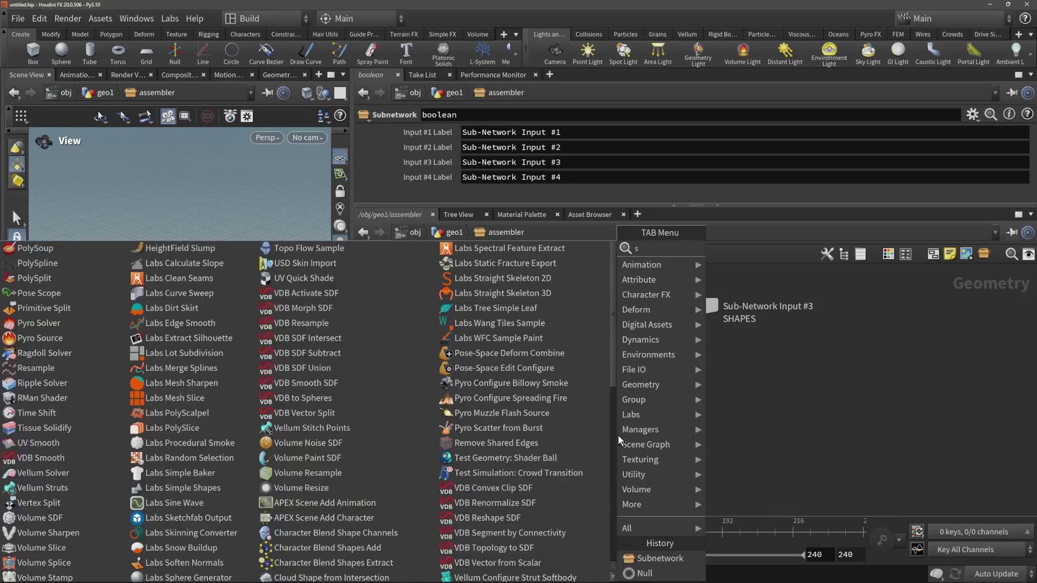
type("ubnet")
key("Return")
left_click(617, 435)
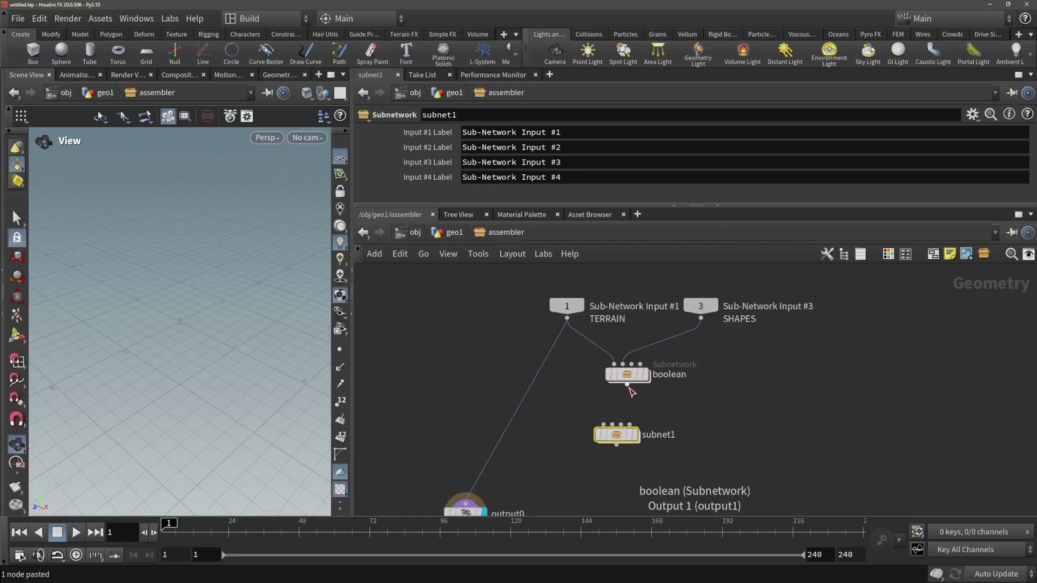
- Wire the boolean output into the new subnetwork's first input and make that subnetwork the displayed node
left_click(629, 386)
left_click(603, 424)
left_click(635, 436)
- Align the new subnetwork directly beneath boolean and rename it as slicing
left_click_drag(619, 437, 633, 420)
double_click(666, 413)
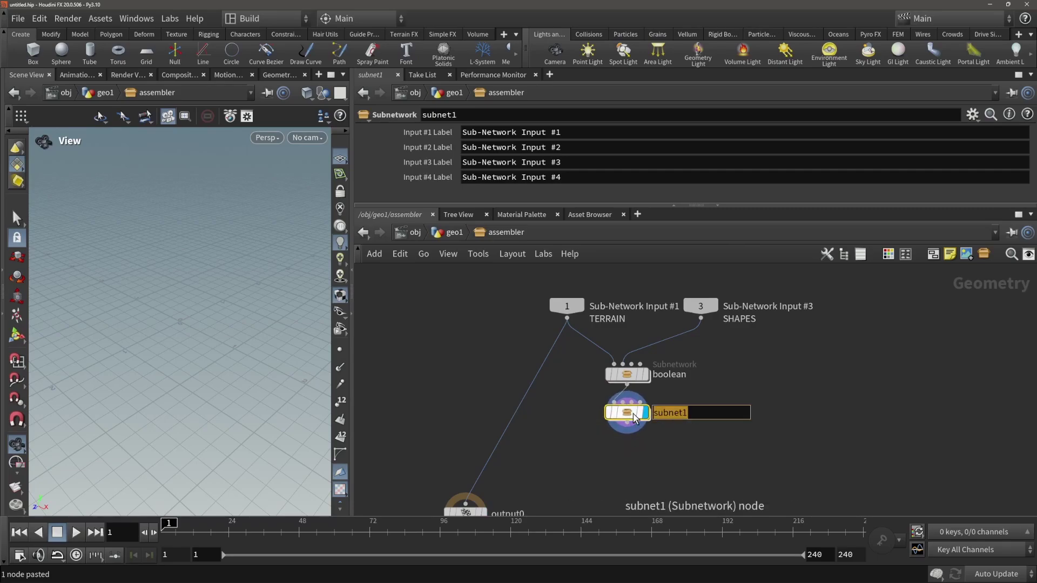
type("slicing")
key("Return")
- Add a third Subnetwork node below slicing and wire the slicing output into its first input
middle_click_drag(718, 461, 731, 393)
scroll(731, 393, "up", 1)
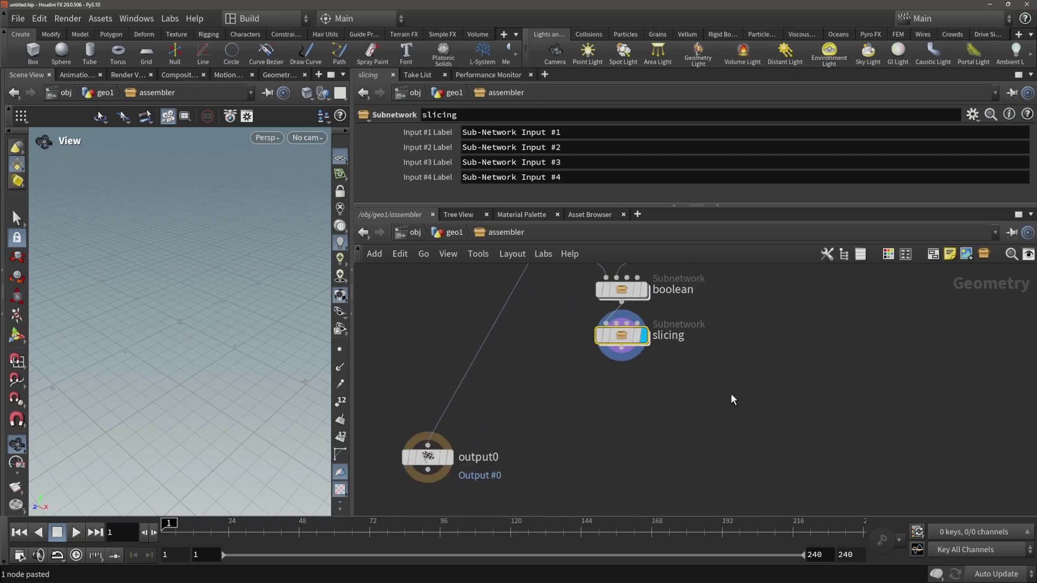
key("Tab")
type("merge")
key("Return")
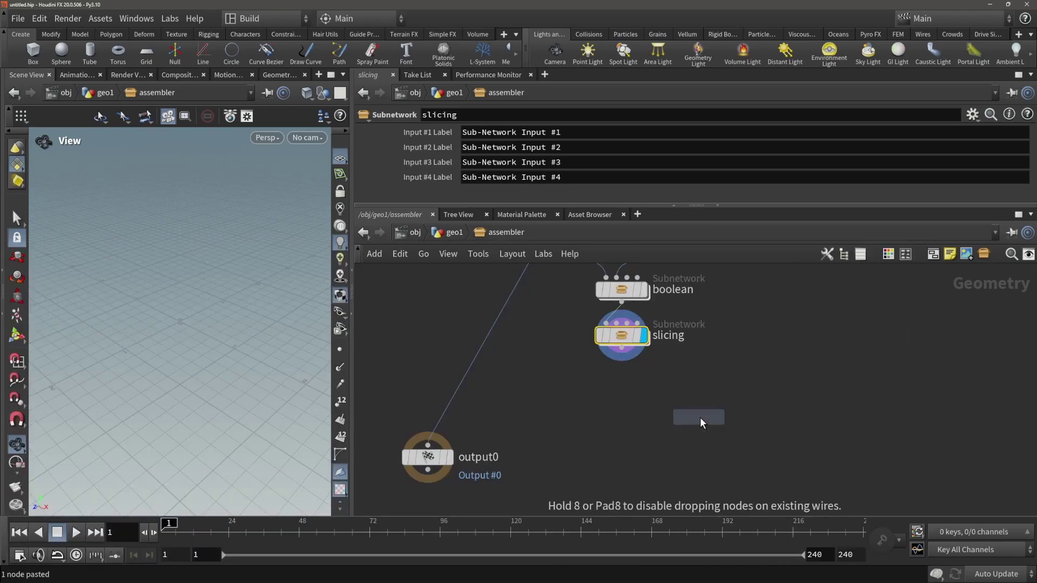
left_click(632, 429)
left_click(622, 348)
left_click(617, 417)
- Rename the subnetwork below slicing as placing_modules
left_click(676, 430)
left_click_drag(724, 431, 614, 431)
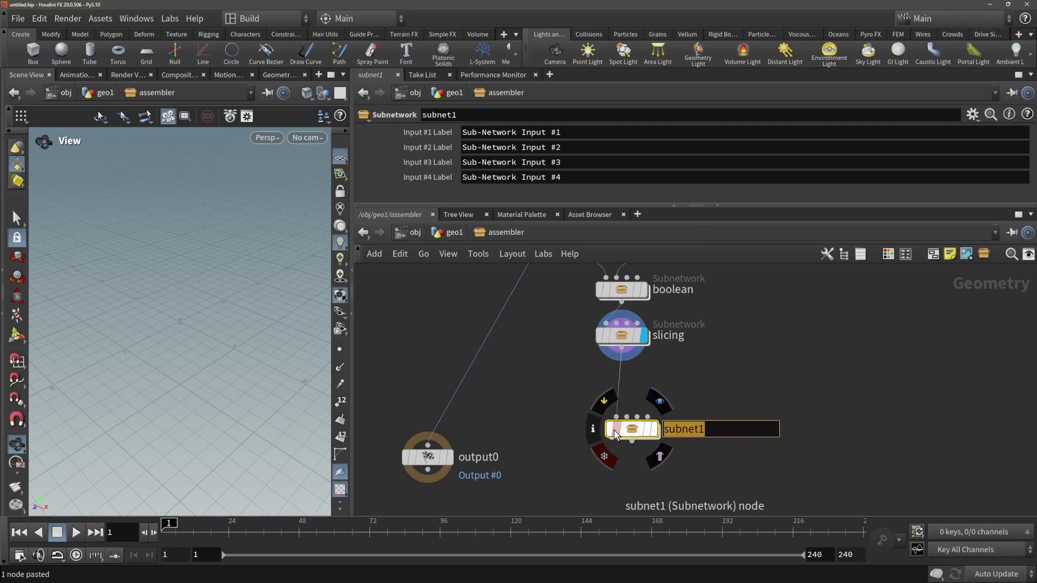
type("placing_modules")
key("Return")
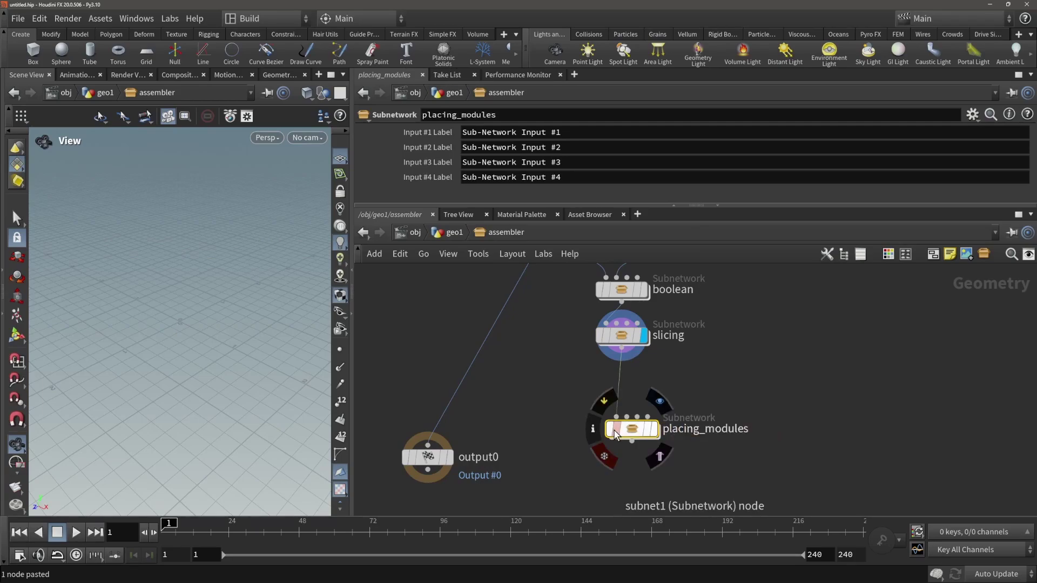
- Move the ASSET_DATA_TABLES input close to placing_modules and wire it into that subnetwork's second input
scroll(616, 433, "down", 5)
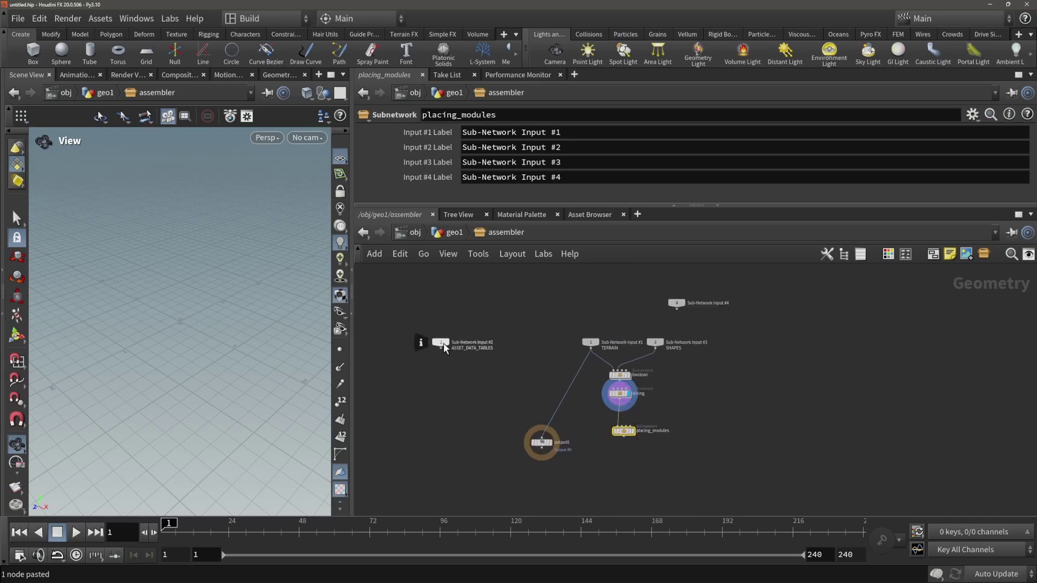
left_click_drag(443, 343, 696, 387)
scroll(694, 388, "up", 4)
left_click(756, 327)
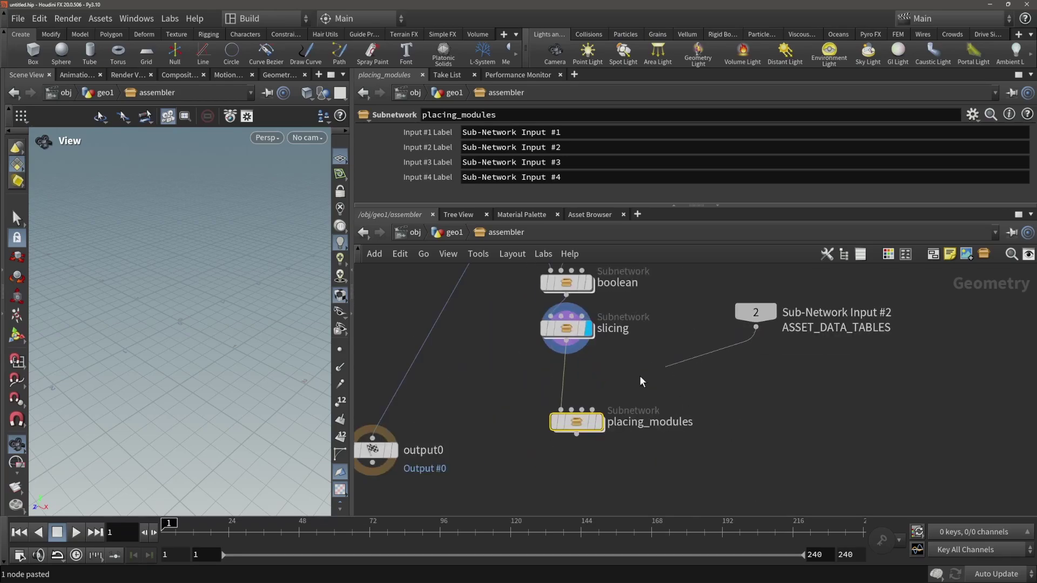
left_click(571, 410)
scroll(764, 378, "down", 4)
scroll(767, 341, "up", 2)
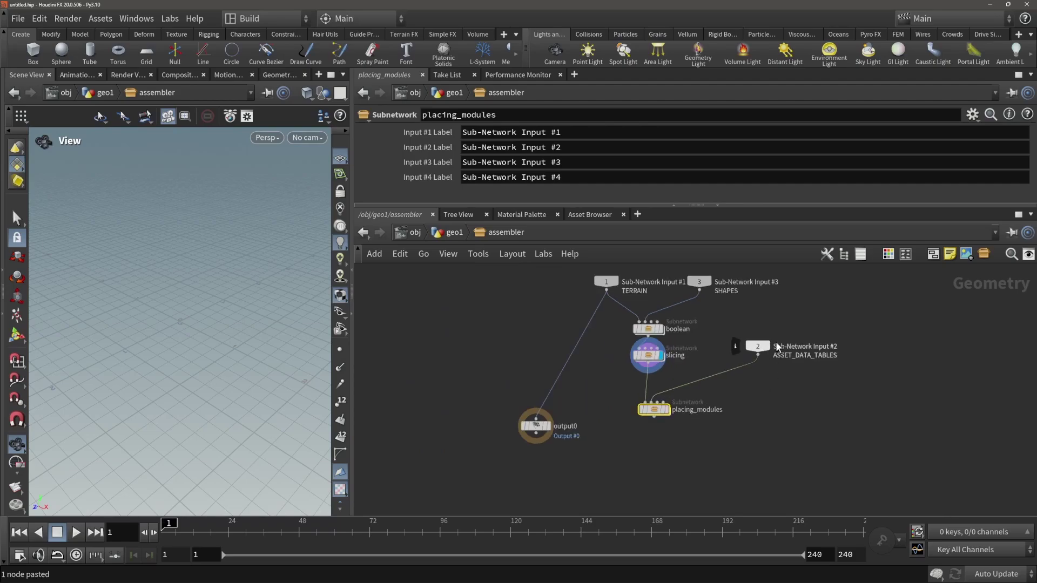
- Move placing_modules horizontally so it sits between slicing and ASSET_DATA_TABLES
mouse_move(666, 413)
left_click_drag(664, 409, 699, 401)
middle_click_drag(608, 408, 560, 422)
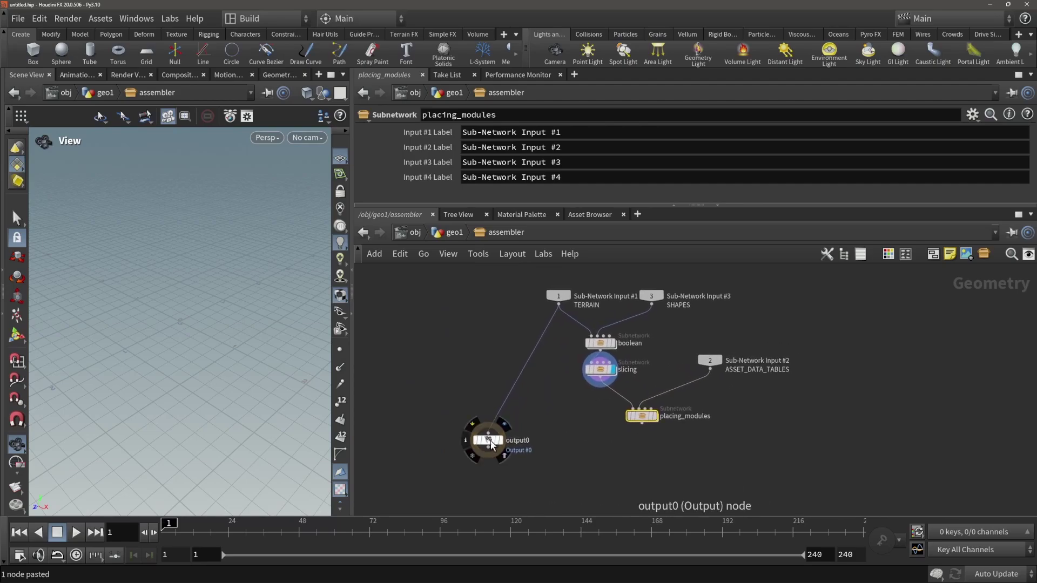
- Move output0 directly beneath placing_modules and wire the placing_modules output into it in place of TERRAIN
left_click_drag(489, 439, 641, 463)
left_click(642, 424)
left_click(651, 459)
scroll(561, 389, "down", 3)
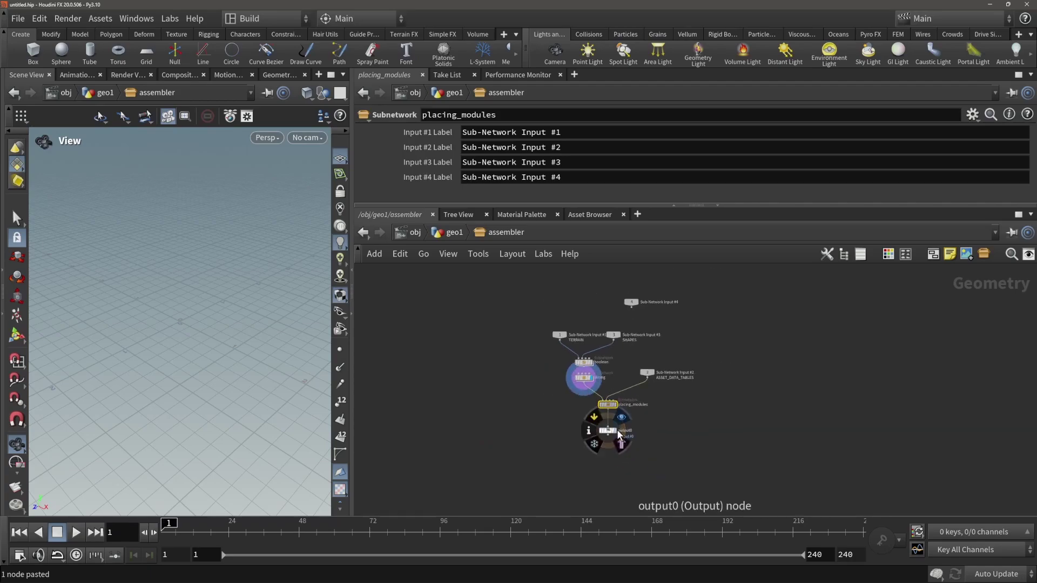
scroll(617, 393, "up", 3)
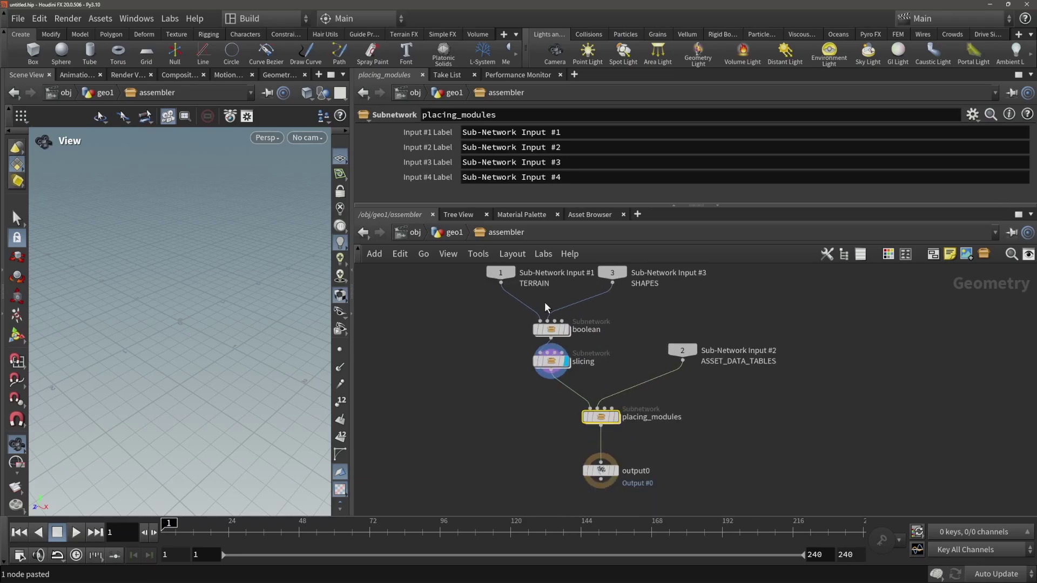
scroll(589, 412, "down", 3)
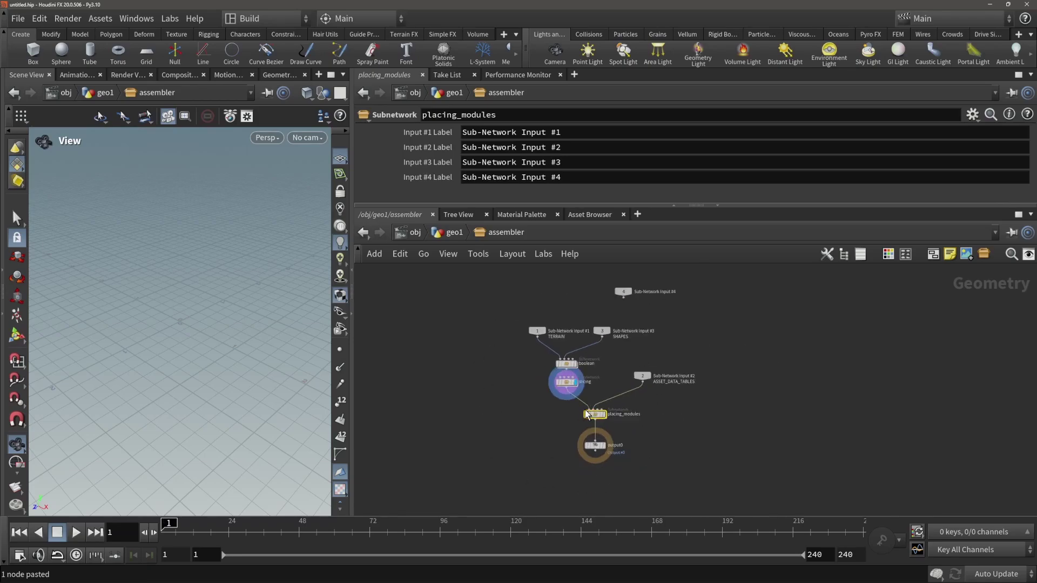
mouse_move(596, 414)
scroll(570, 416, "up", 2)
middle_click_drag(568, 406, 484, 420)
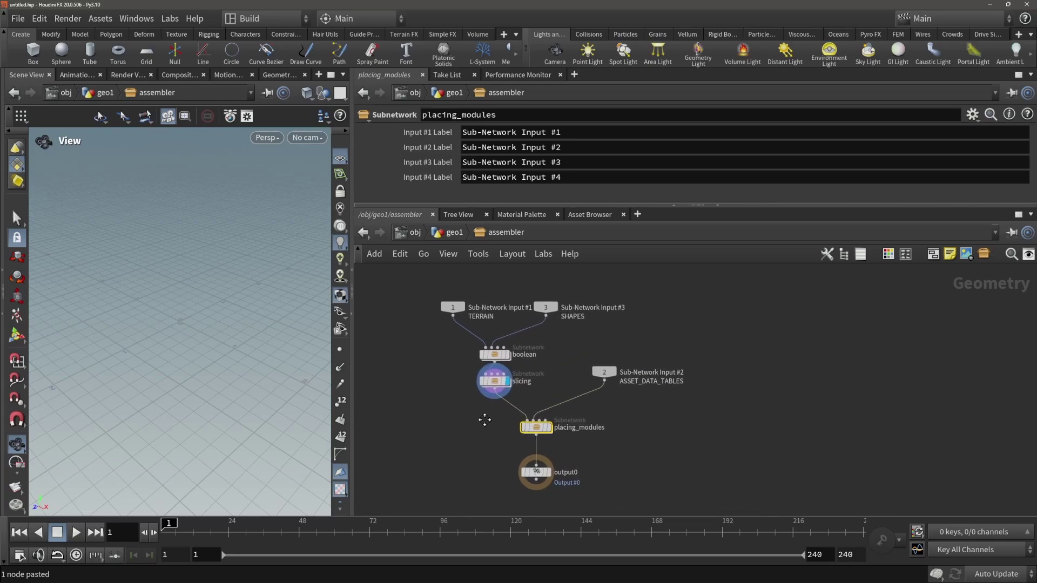